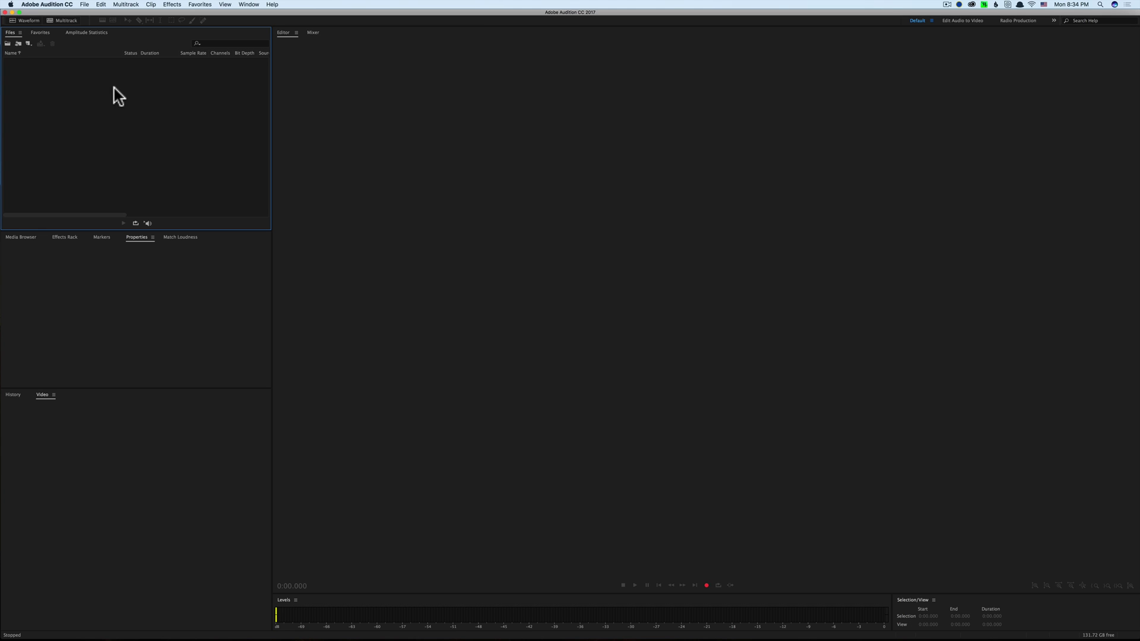
Open the Homeless SLC OMF file from the Homeless in SLC OMF folder
{"action": "double_click", "coordinate": [114, 87]}
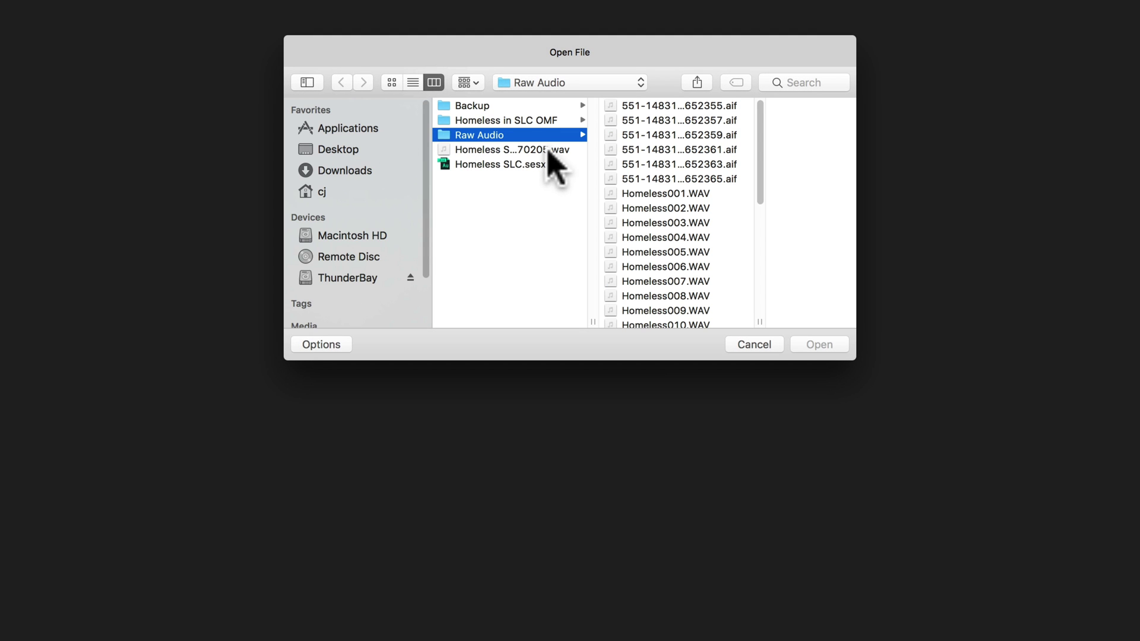
{"action": "left_click", "coordinate": [542, 82]}
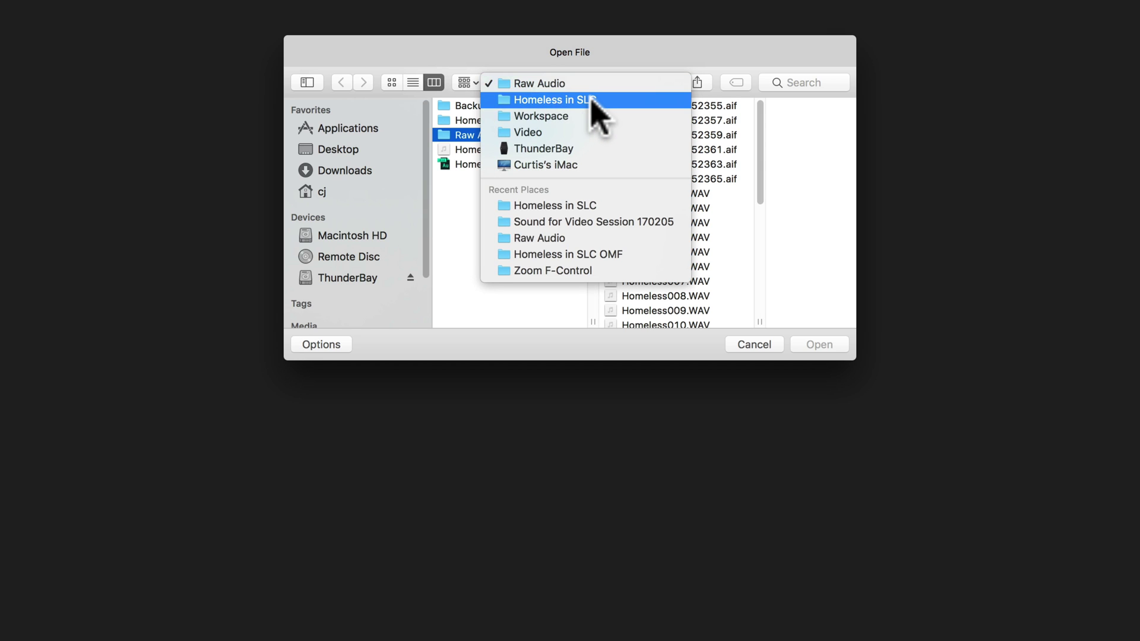
{"action": "left_click", "coordinate": [581, 100]}
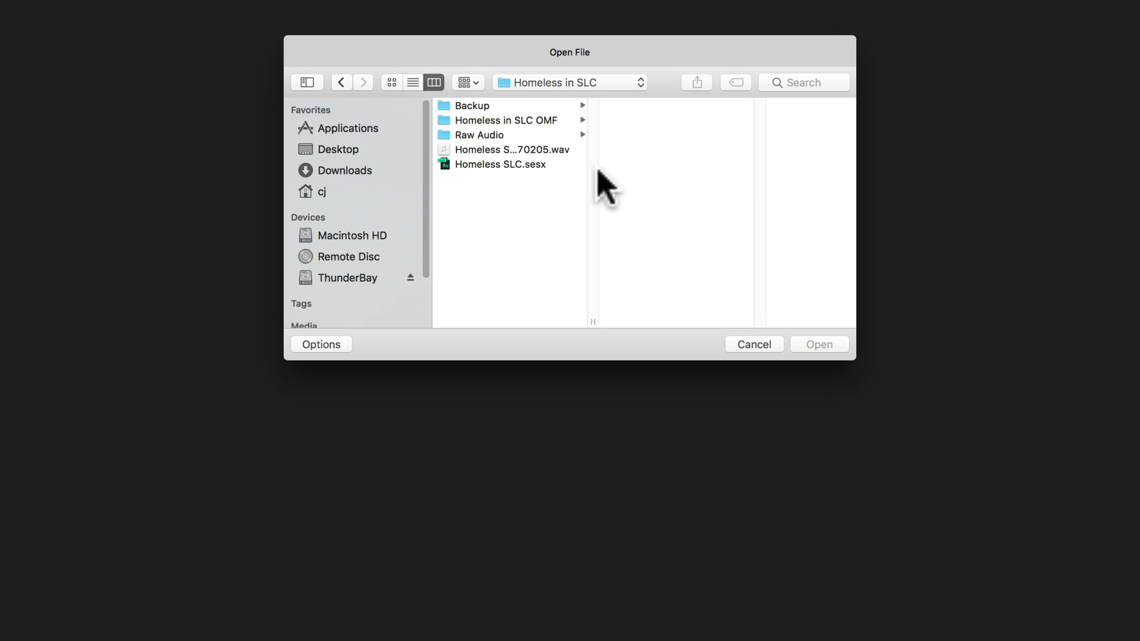
{"action": "left_click", "coordinate": [476, 119]}
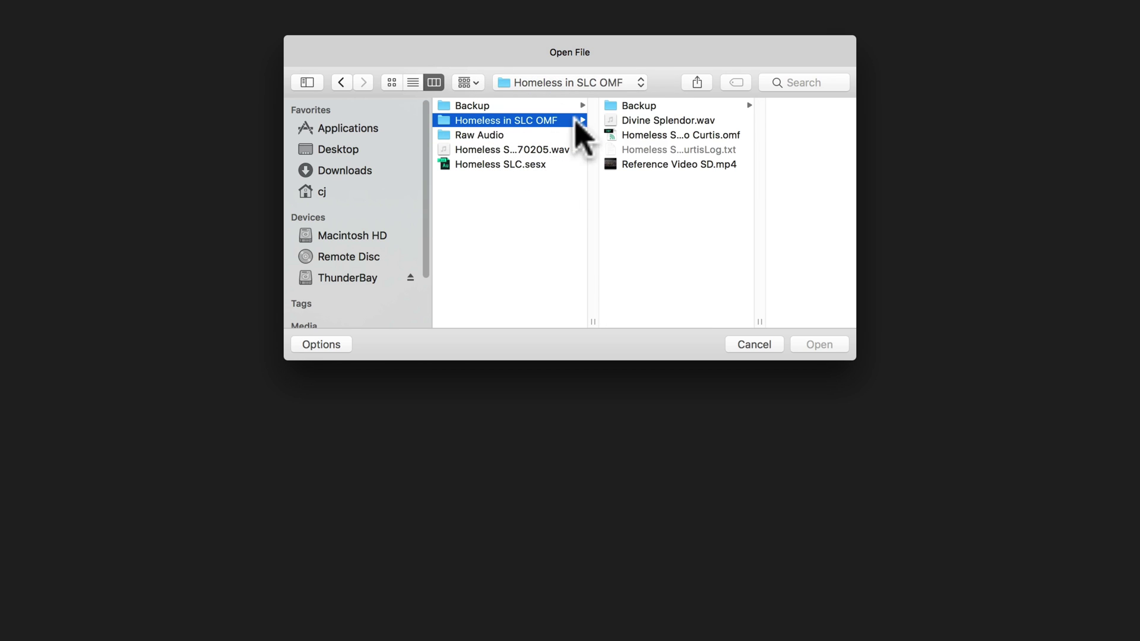
{"action": "left_click", "coordinate": [739, 136]}
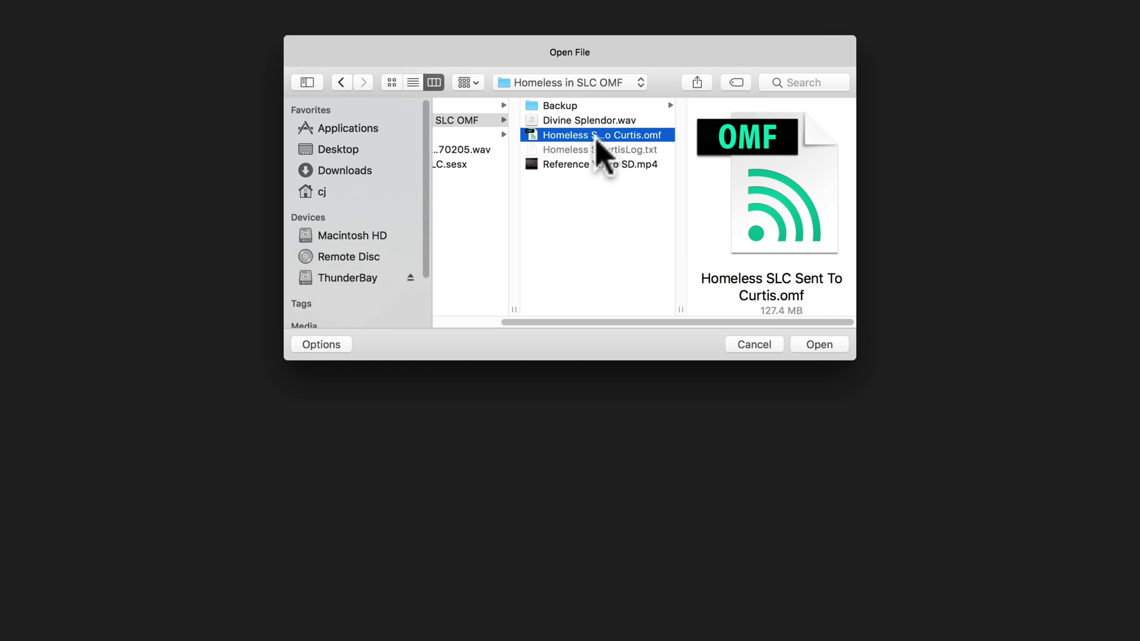
{"action": "double_click", "coordinate": [574, 135]}
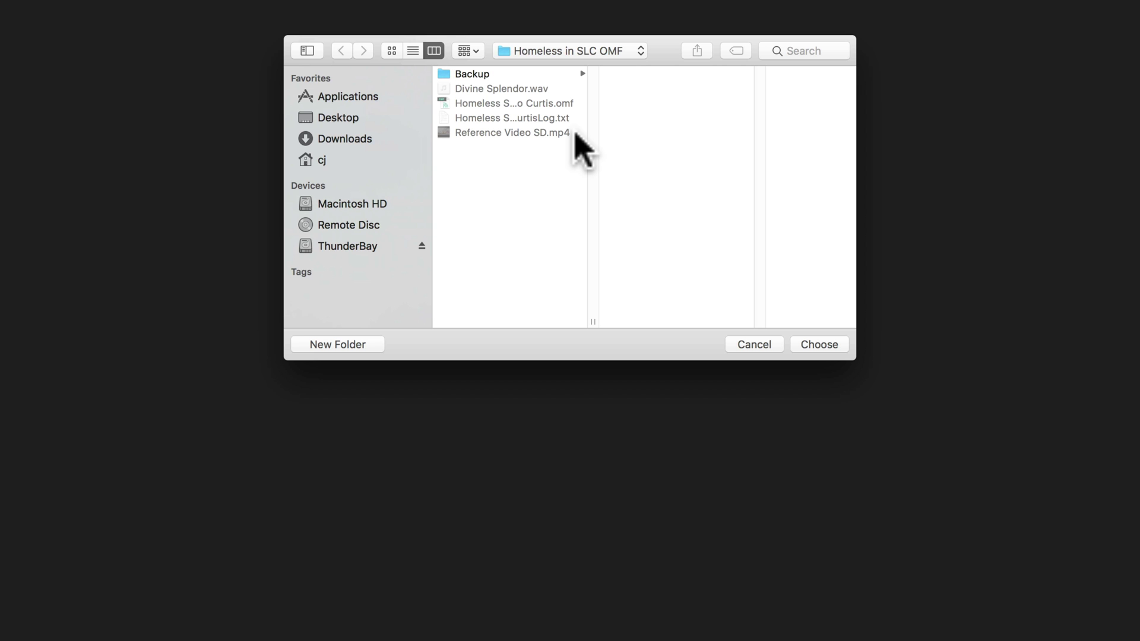
Choose the Raw Audio folder inside Homeless in SLC as the location for the OMF's extracted audio
{"action": "left_click_drag", "start_coordinate": [661, 42], "coordinate": [663, 57]}
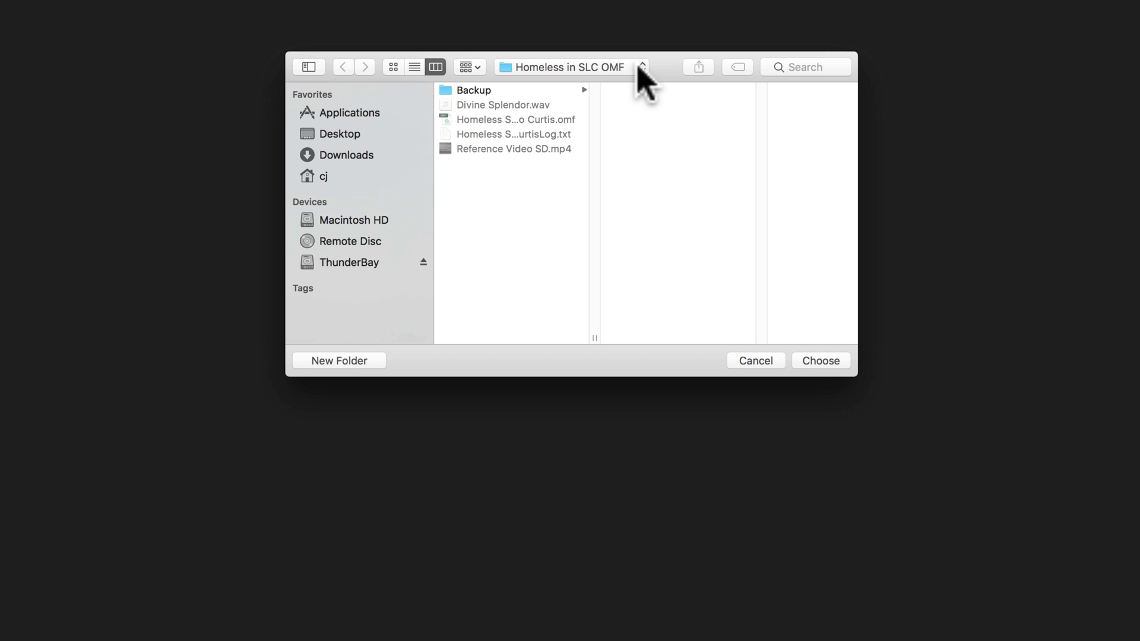
{"action": "left_click", "coordinate": [640, 66]}
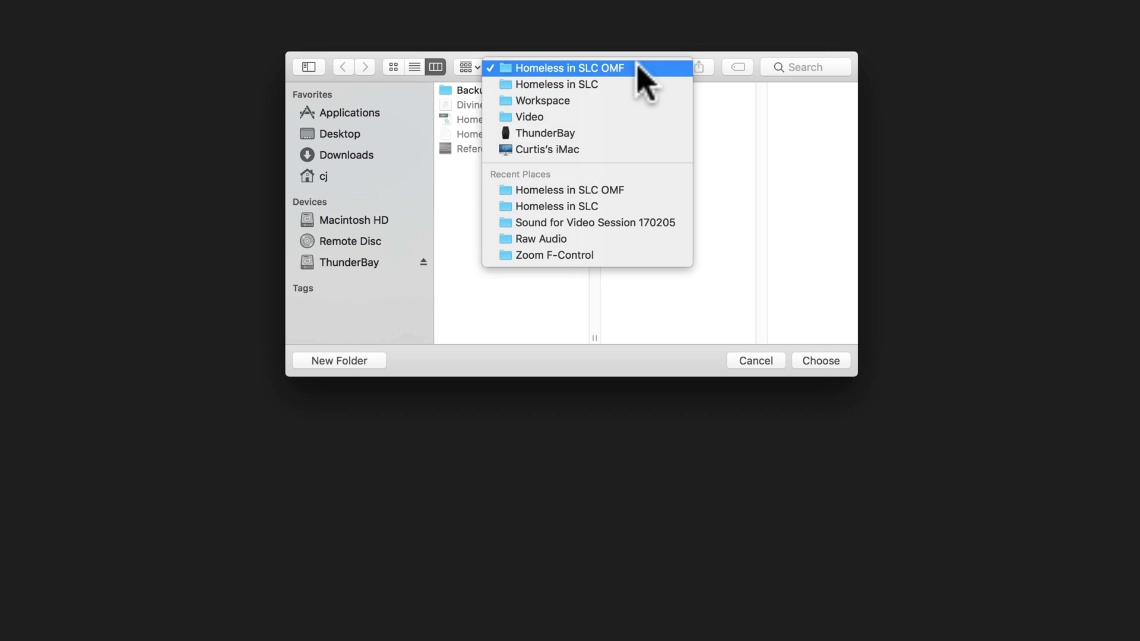
{"action": "left_click", "coordinate": [636, 84]}
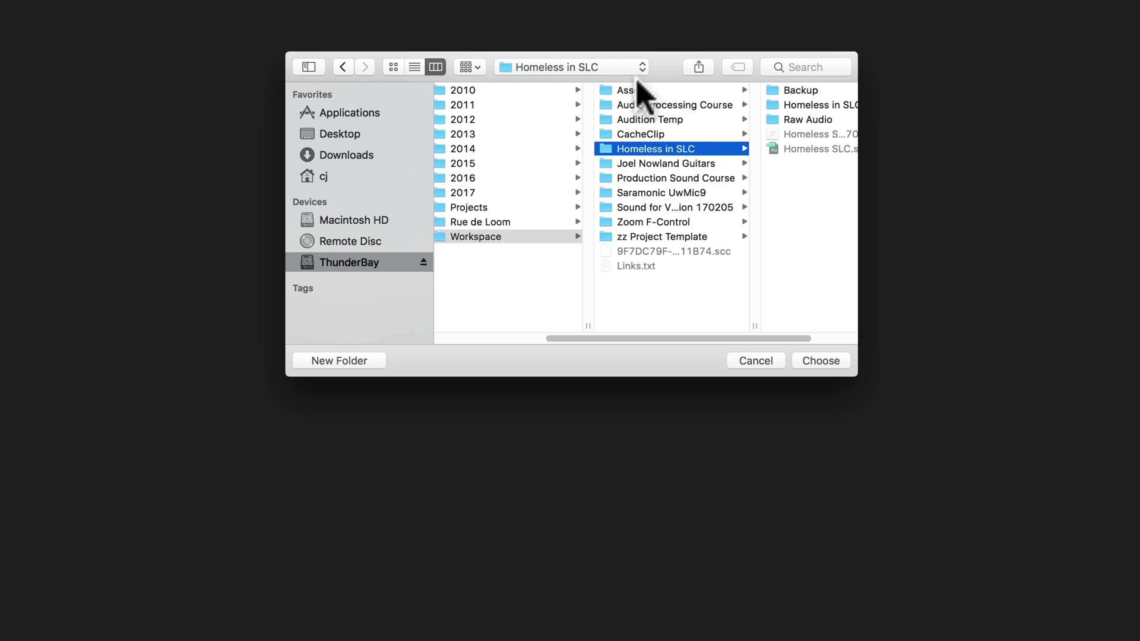
{"action": "left_click", "coordinate": [795, 119]}
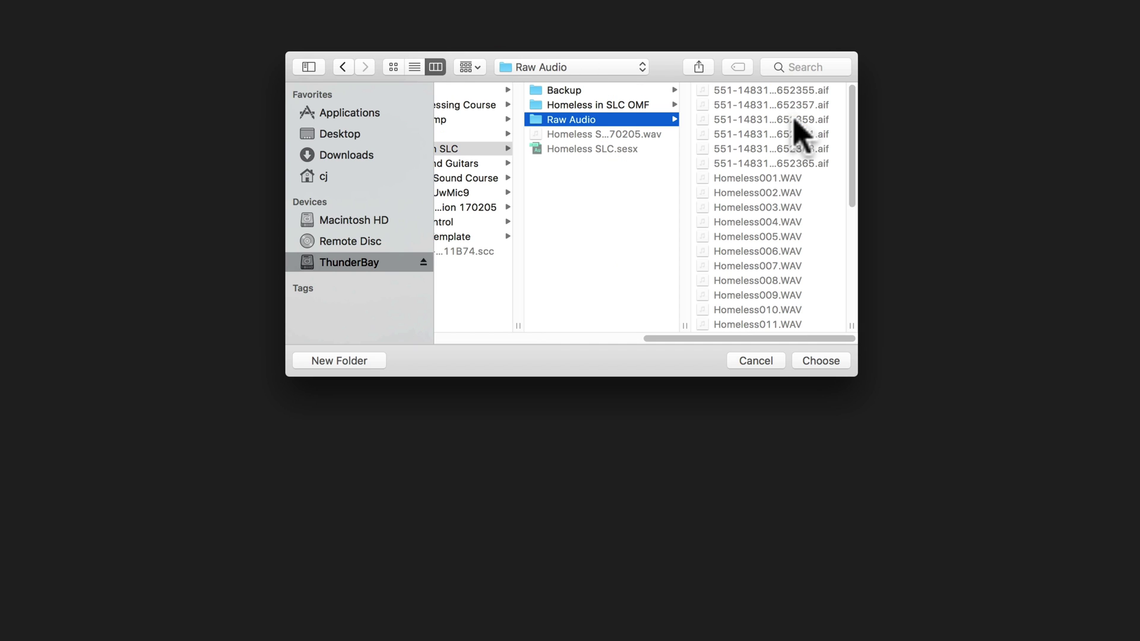
{"action": "left_click", "coordinate": [825, 362]}
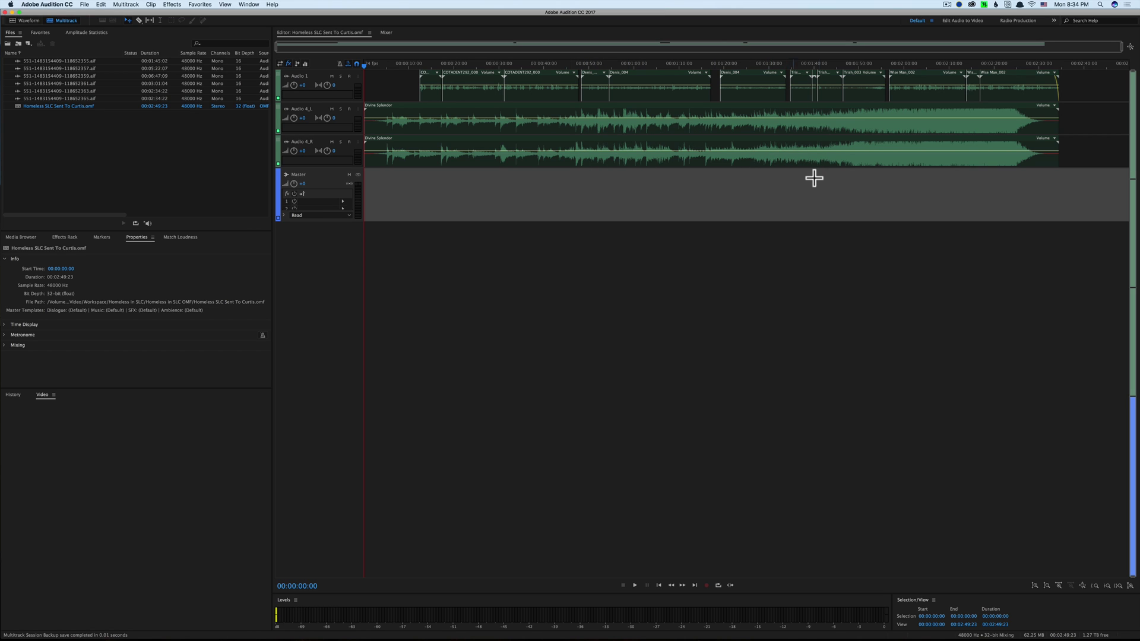
Select all clips in the multitrack session and lock them in time
{"action": "left_click", "coordinate": [891, 192]}
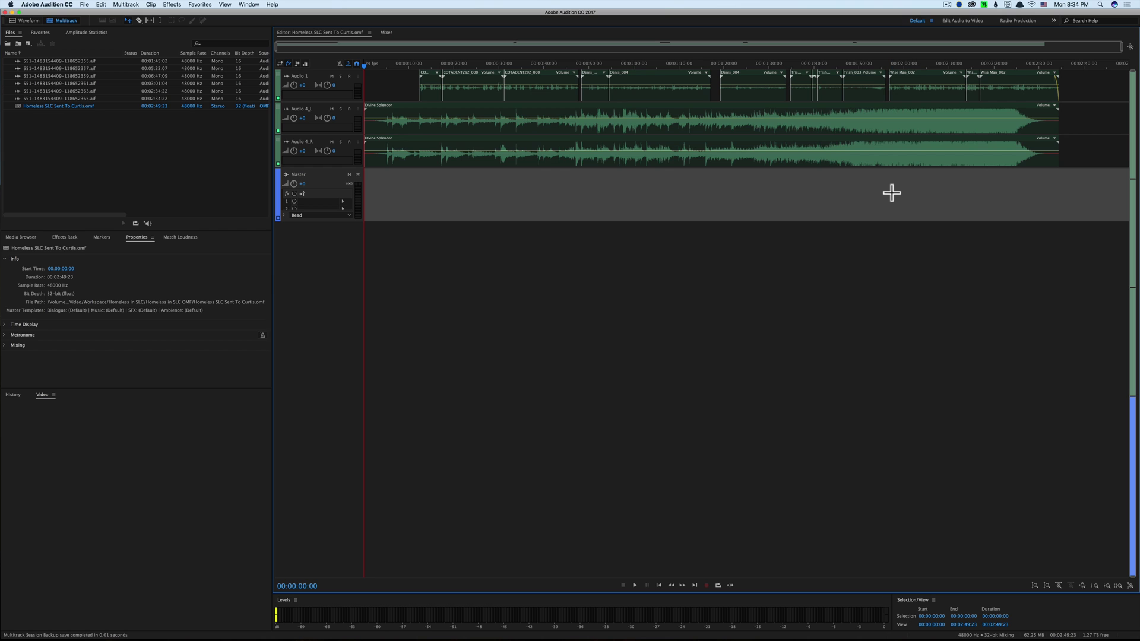
{"action": "key", "text": "super+a"}
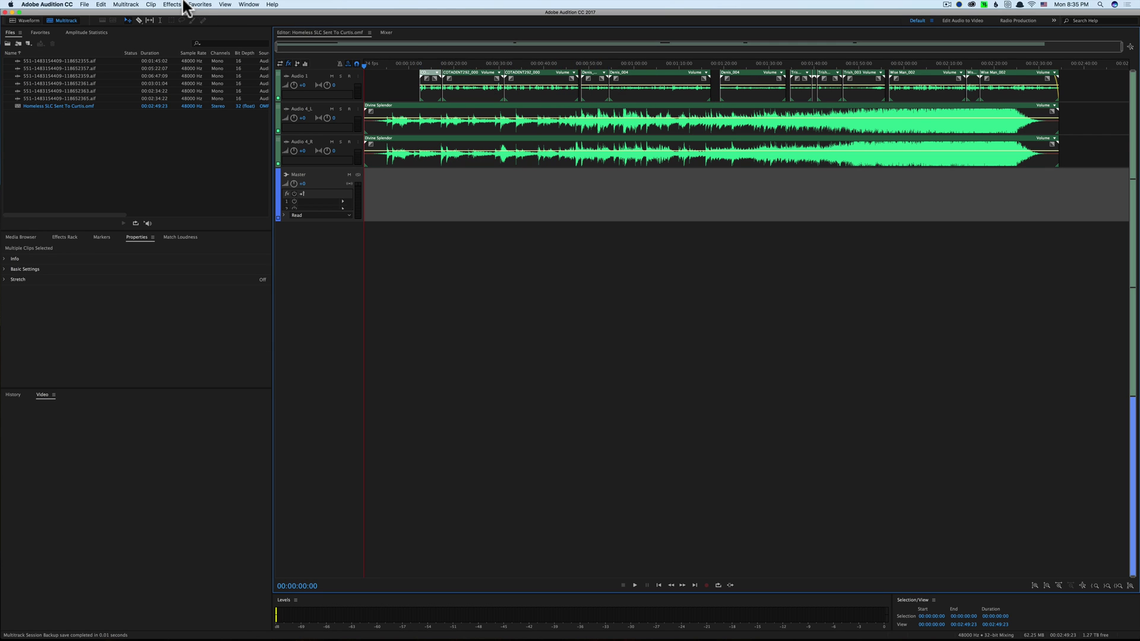
{"action": "left_click", "coordinate": [172, 4]}
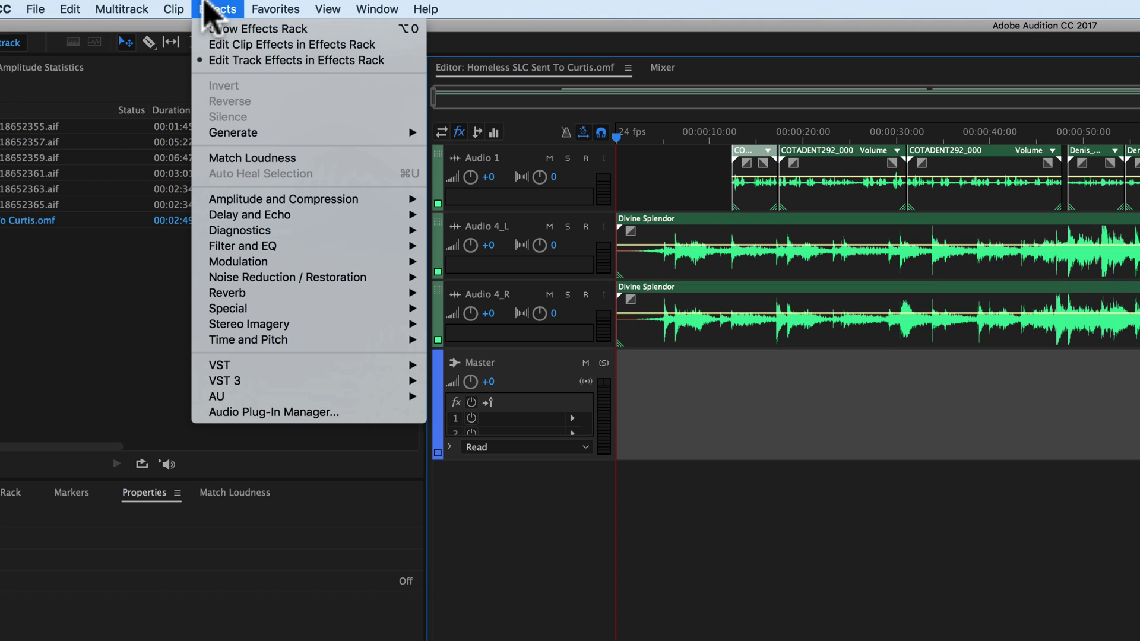
{"action": "mouse_move", "coordinate": [167, 9]}
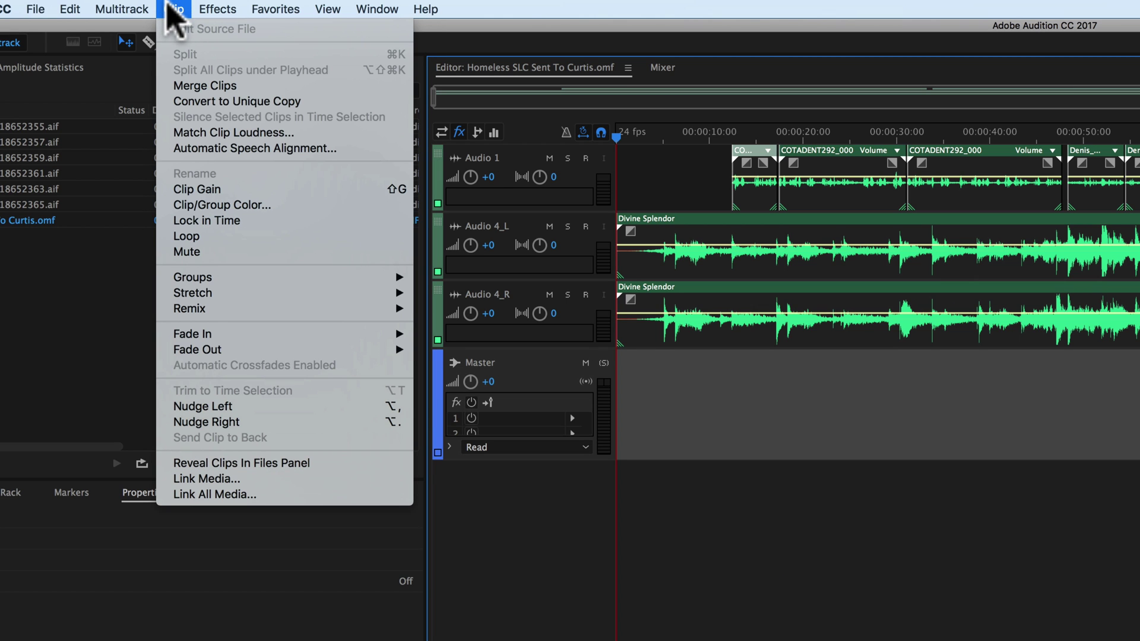
{"action": "left_click", "coordinate": [237, 219]}
Try to move the first clip on the Audio 1 track to test its time lock, and deselect it
{"action": "left_click", "coordinate": [990, 178]}
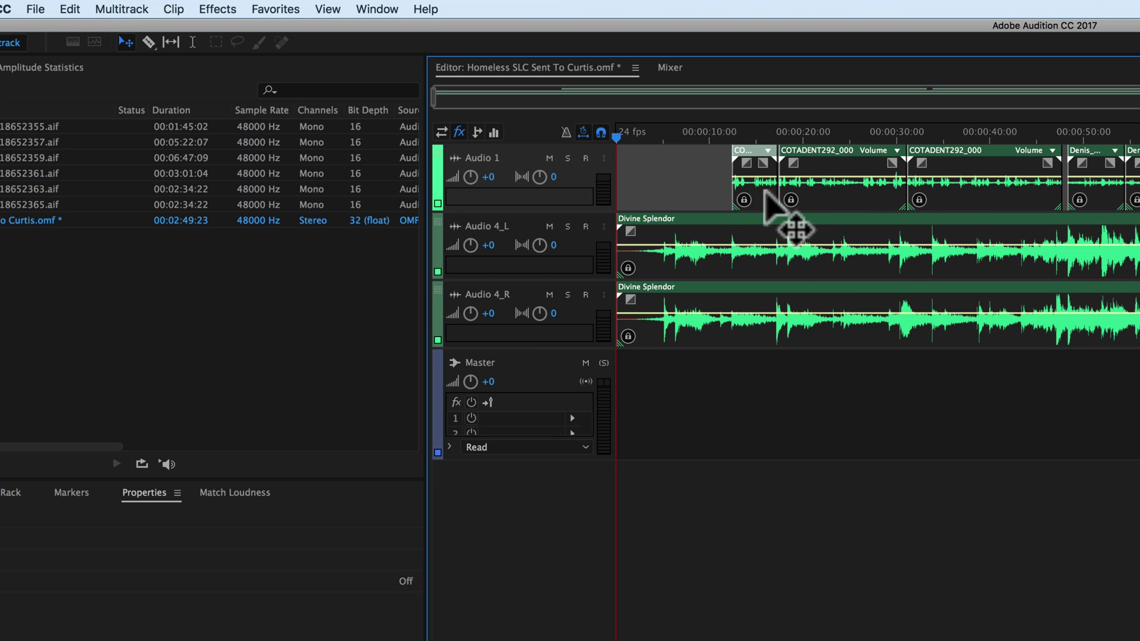
{"action": "left_click_drag", "start_coordinate": [747, 193], "coordinate": [784, 224]}
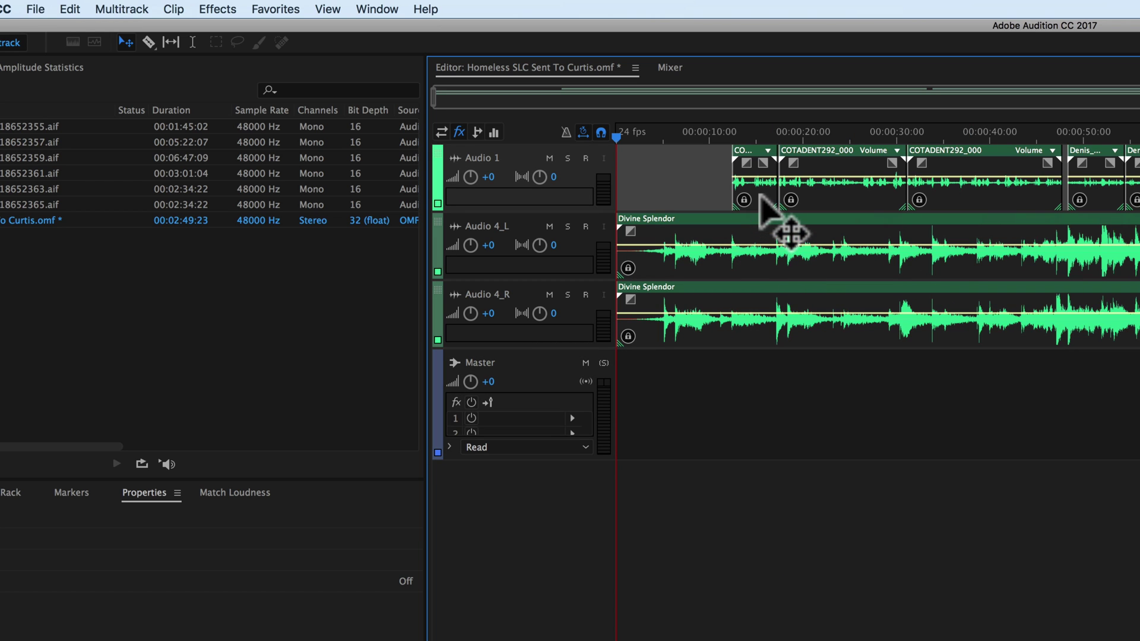
{"action": "left_click", "coordinate": [754, 190]}
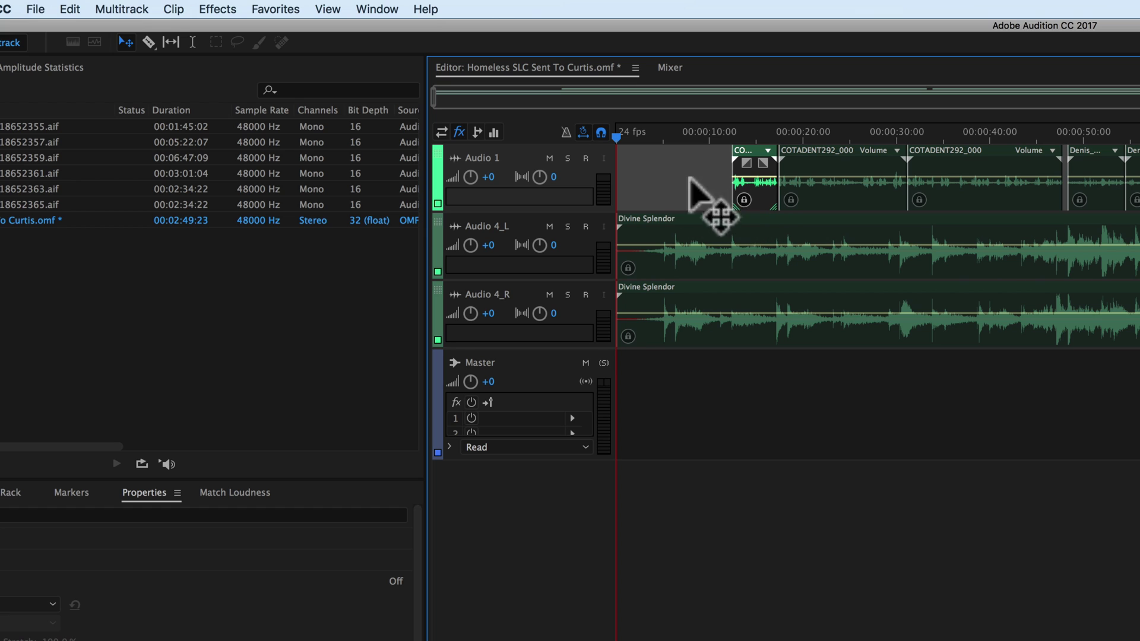
{"action": "left_click", "coordinate": [835, 382]}
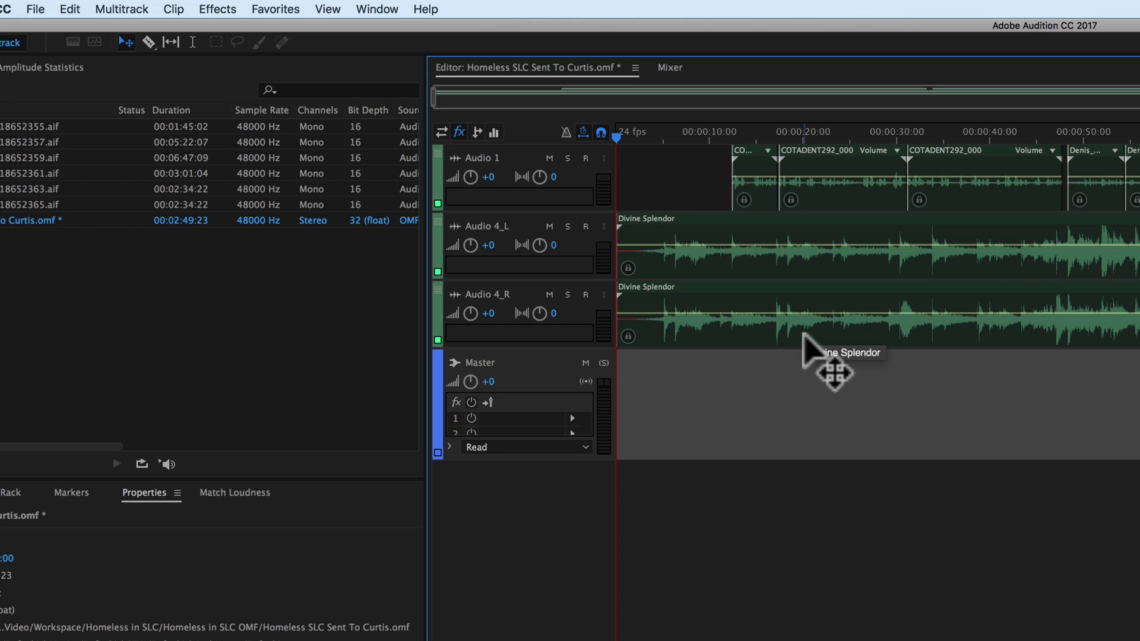
Import Reference Video SD.mp4 from the Homeless in SLC OMF folder and place it at the start of the session
{"action": "right_click", "coordinate": [143, 277]}
{"action": "left_click", "coordinate": [229, 323]}
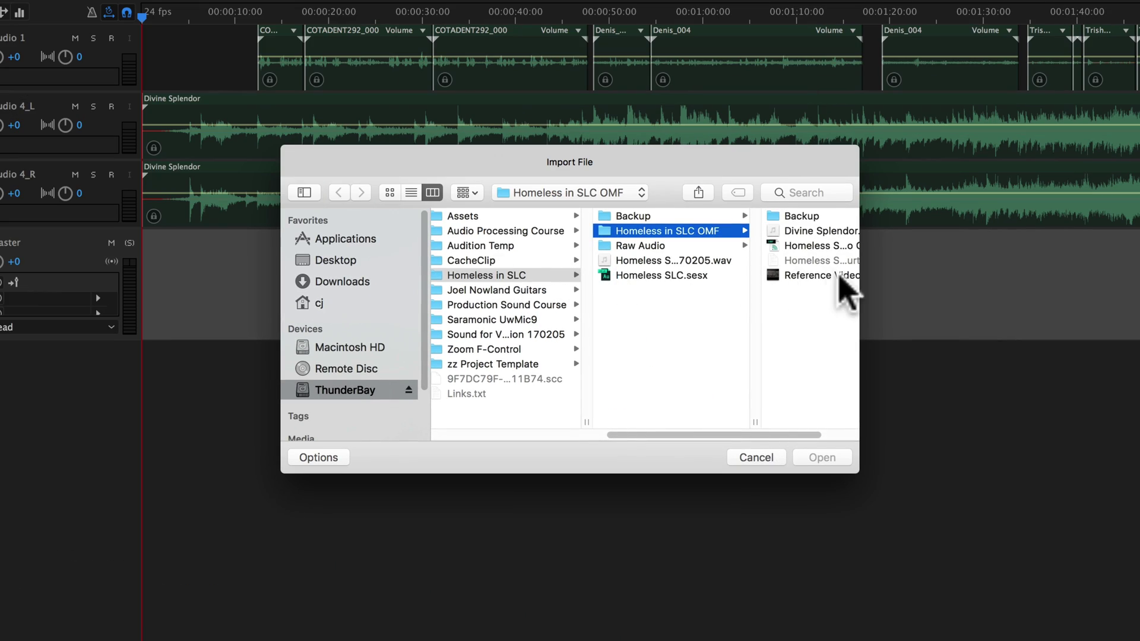
{"action": "left_click", "coordinate": [839, 284]}
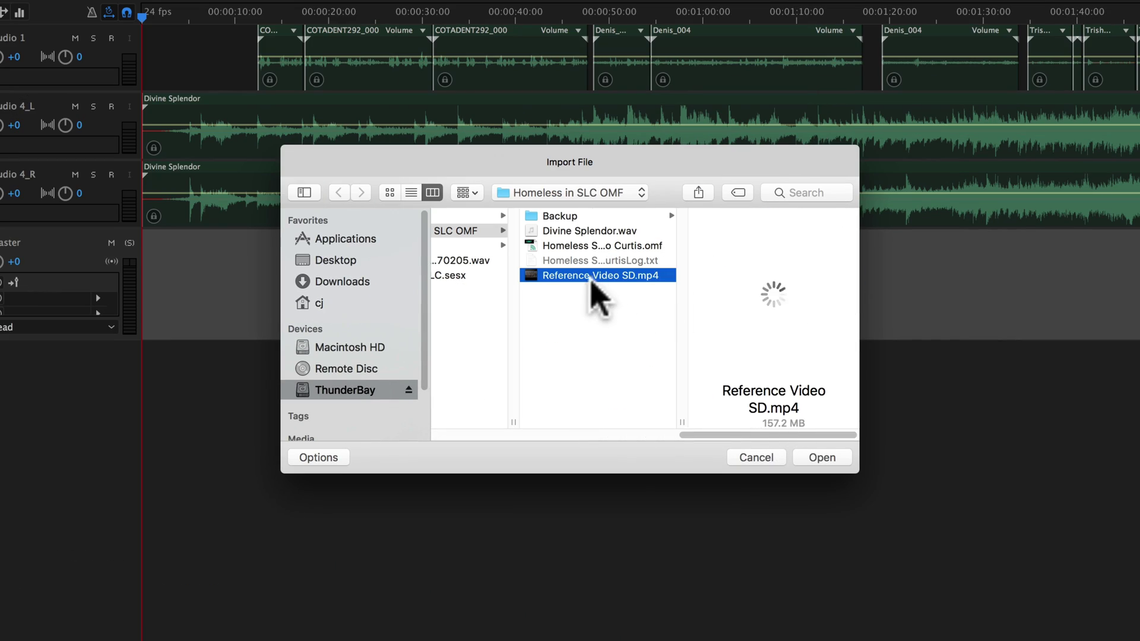
{"action": "double_click", "coordinate": [567, 274]}
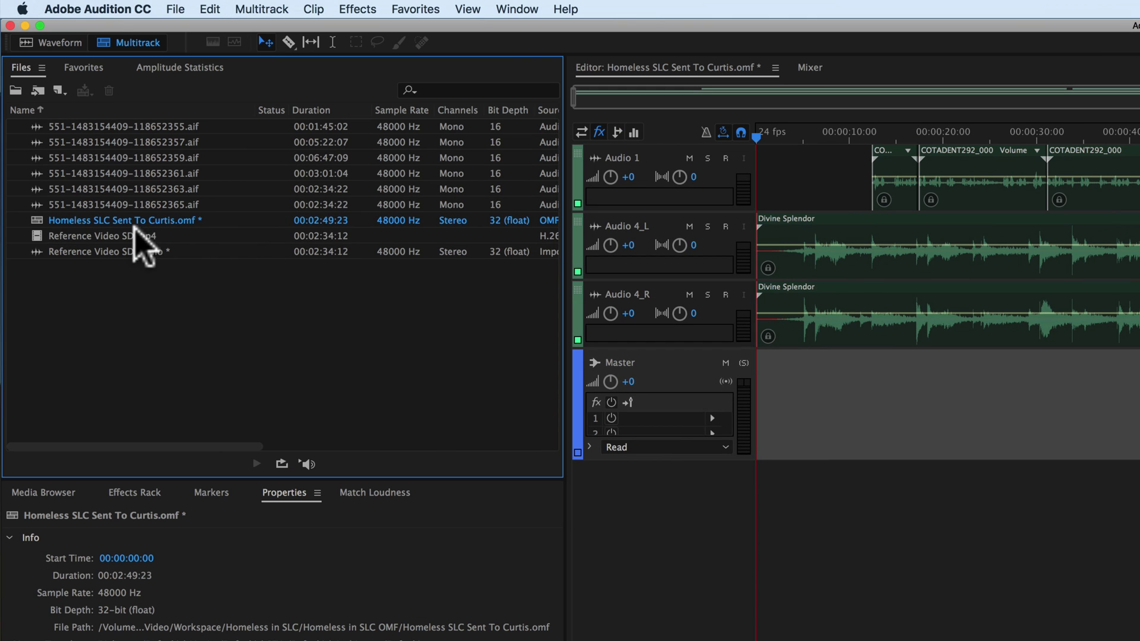
{"action": "left_click", "coordinate": [107, 236]}
{"action": "left_click_drag", "start_coordinate": [39, 233], "coordinate": [749, 147]}
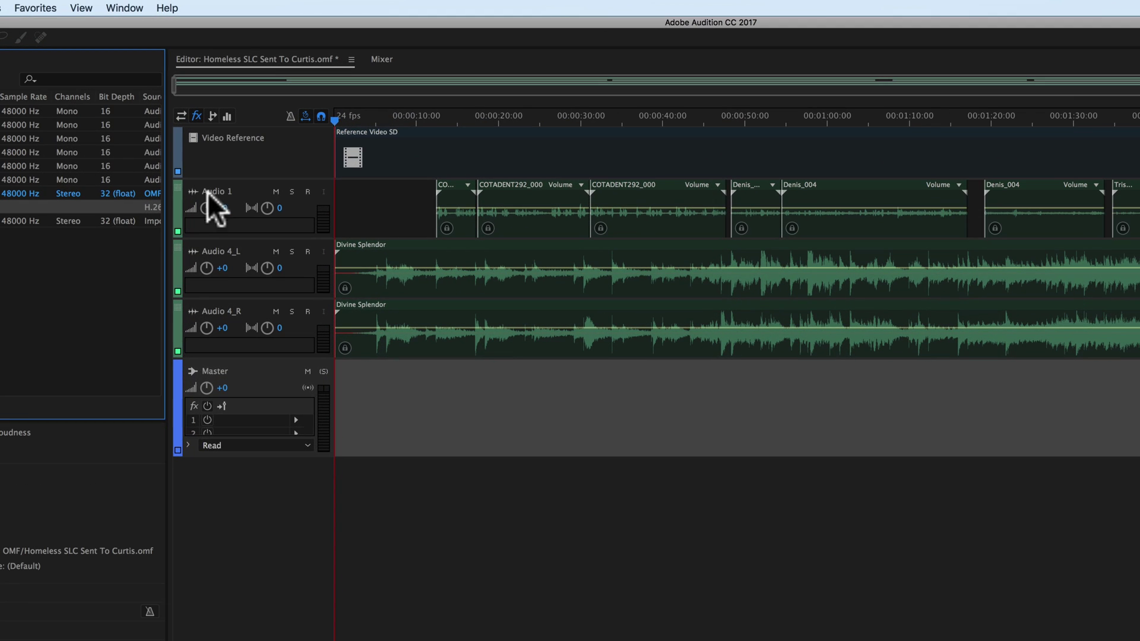
Rename the Audio 1 track as DX Main
{"action": "double_click", "coordinate": [300, 105]}
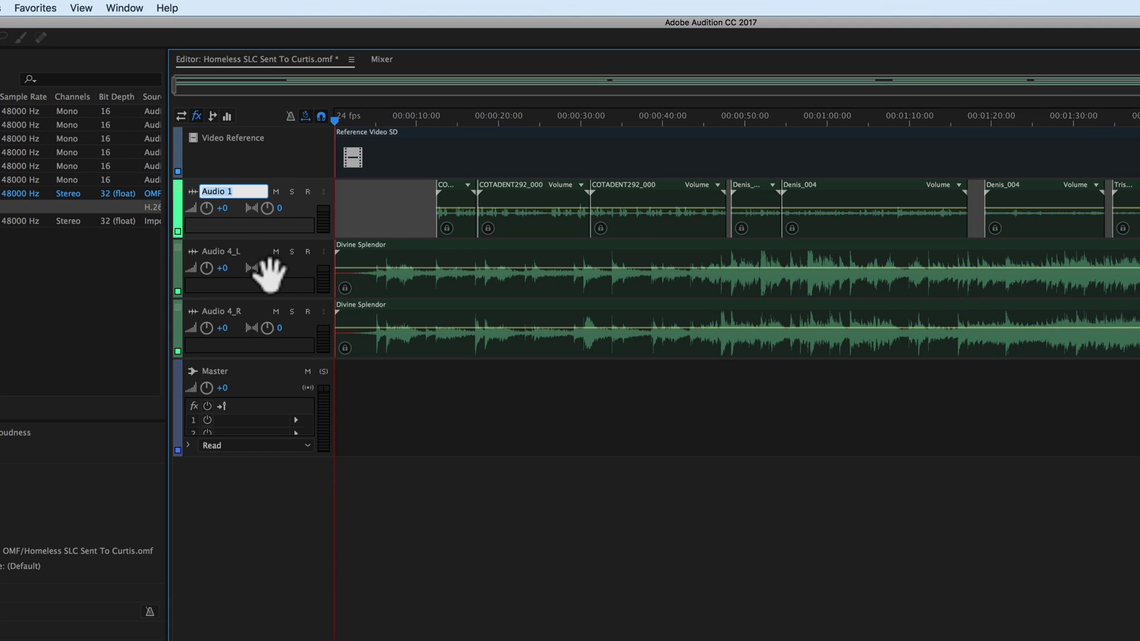
{"action": "type", "text": "D"}
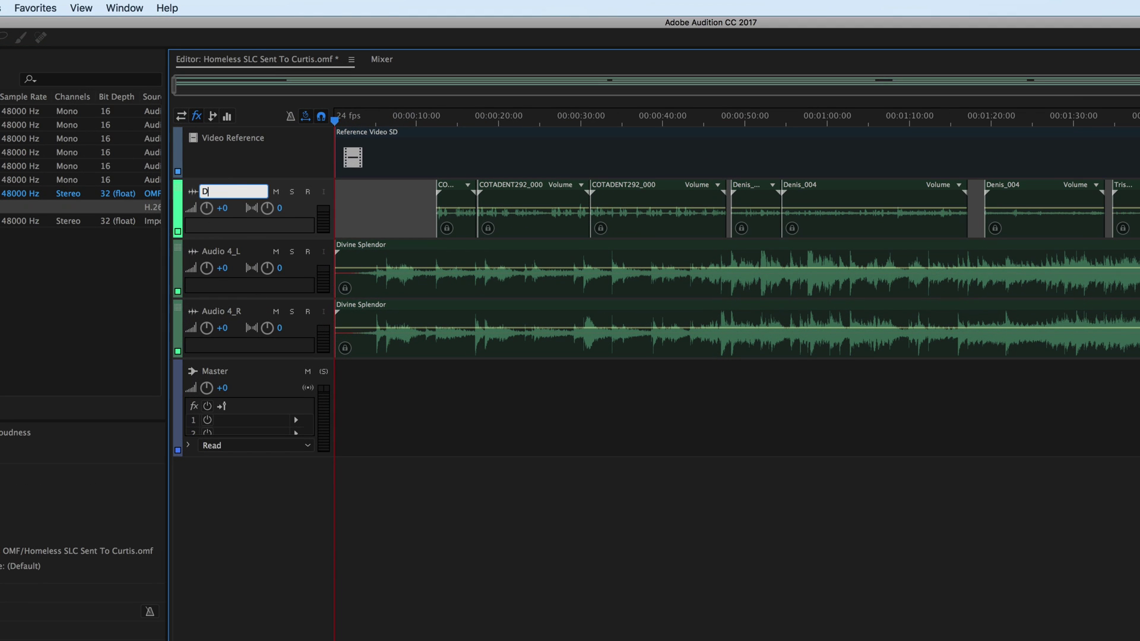
{"action": "type", "text": "X Main"}
{"action": "key", "text": "Return"}
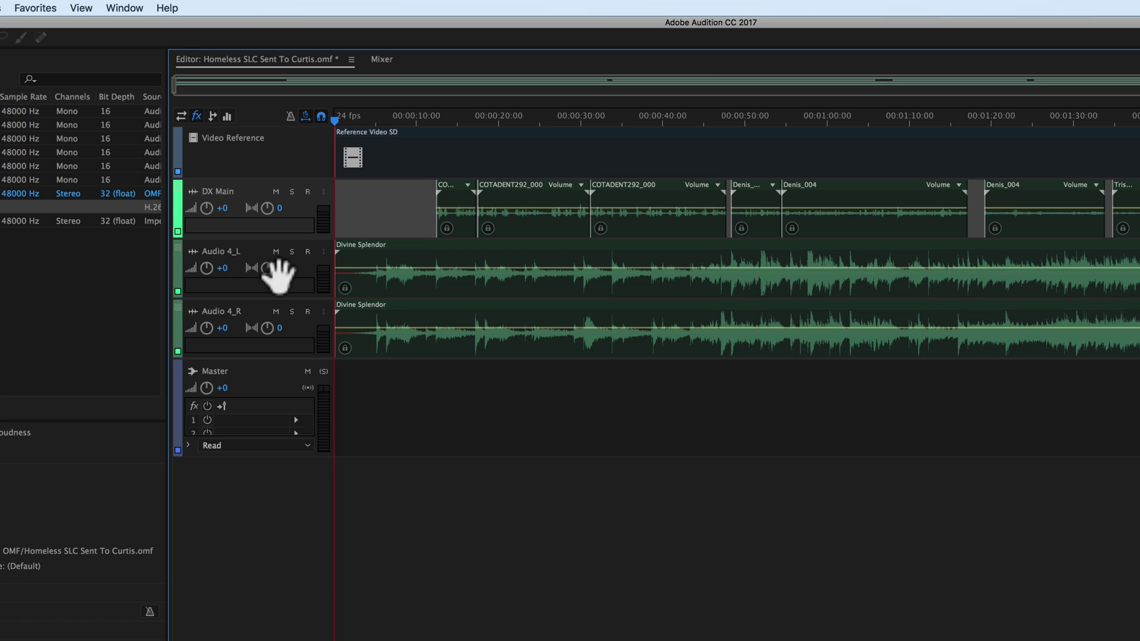
Rename the Audio 4_L track as Music Left and the Audio 4_R track as MX Right
{"action": "left_click", "coordinate": [223, 252]}
{"action": "type", "text": "Mu"}
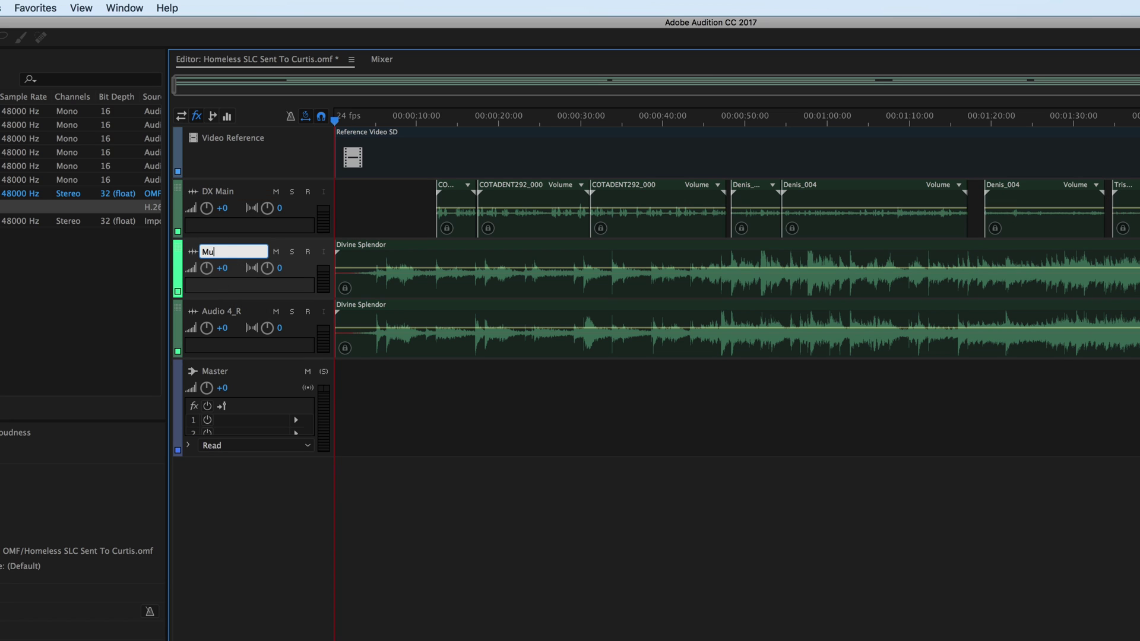
{"action": "type", "text": "sic Left"}
{"action": "key", "text": "Return"}
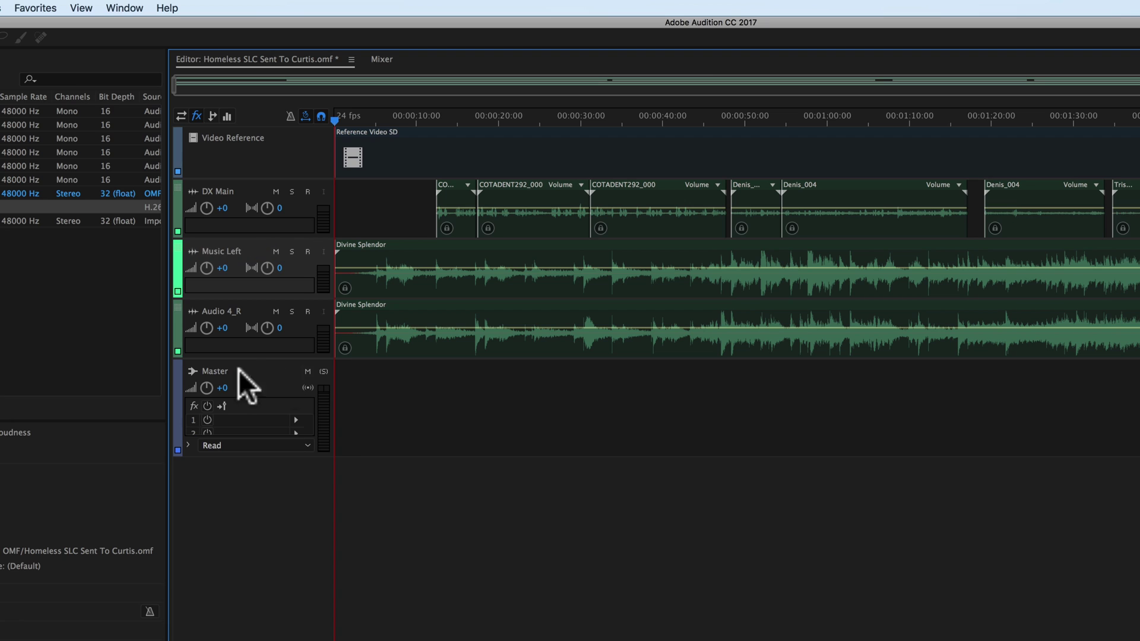
{"action": "left_click", "coordinate": [229, 311]}
{"action": "type", "text": "MX Right"}
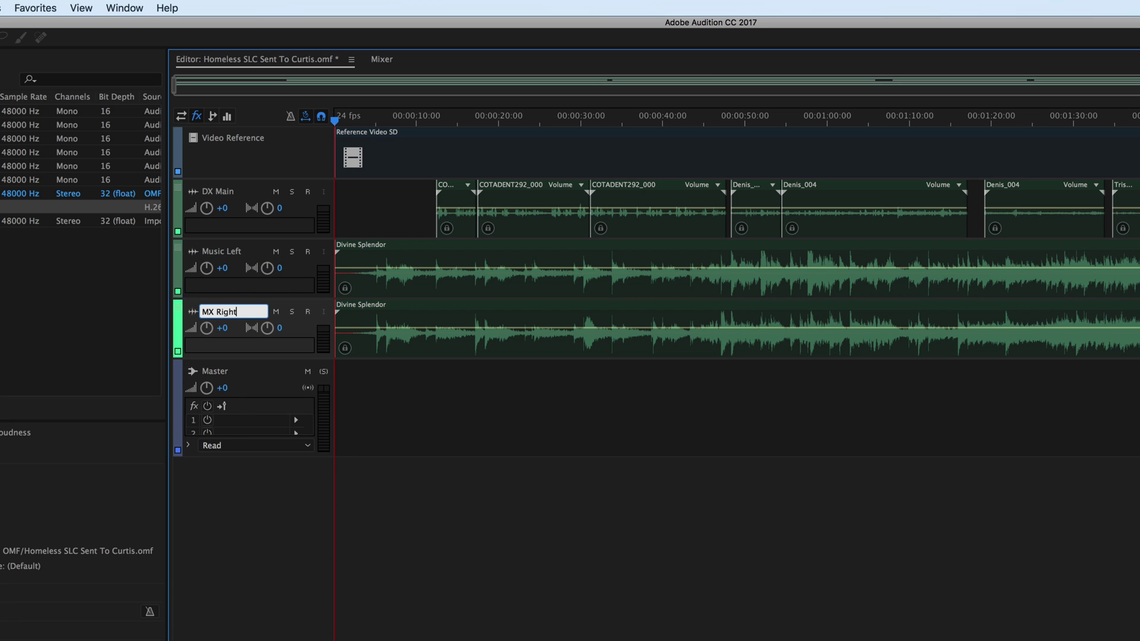
{"action": "key", "text": "Return"}
Rename the Music Left track as MX Left
{"action": "left_click", "coordinate": [217, 252]}
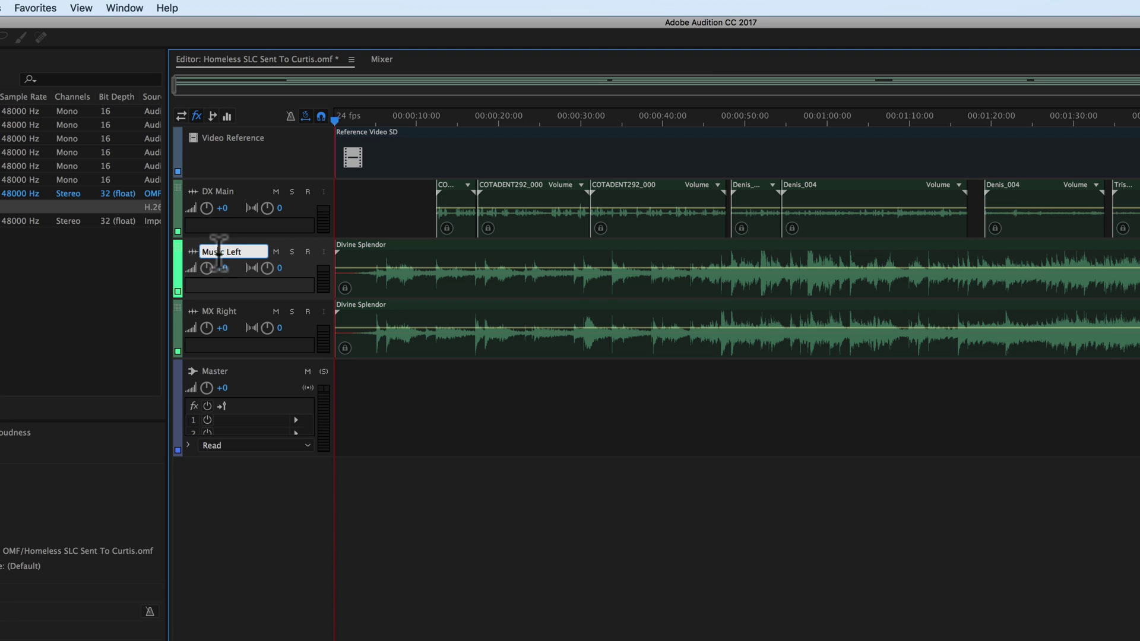
{"action": "key", "text": "BackSpace"}
{"action": "key", "text": "BackSpace"}
{"action": "key", "text": "BackSpace"}
{"action": "key", "text": "BackSpace"}
{"action": "type", "text": "X"}
{"action": "key", "text": "Return"}
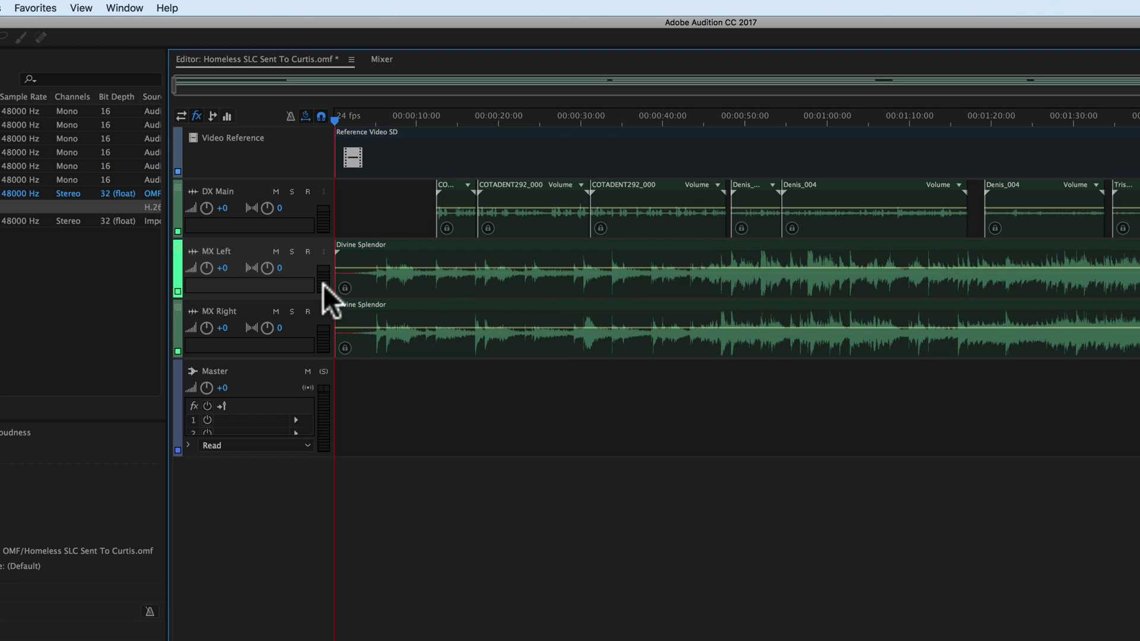
Add a stereo bus track directly below the MX Right track
{"action": "left_click", "coordinate": [373, 343]}
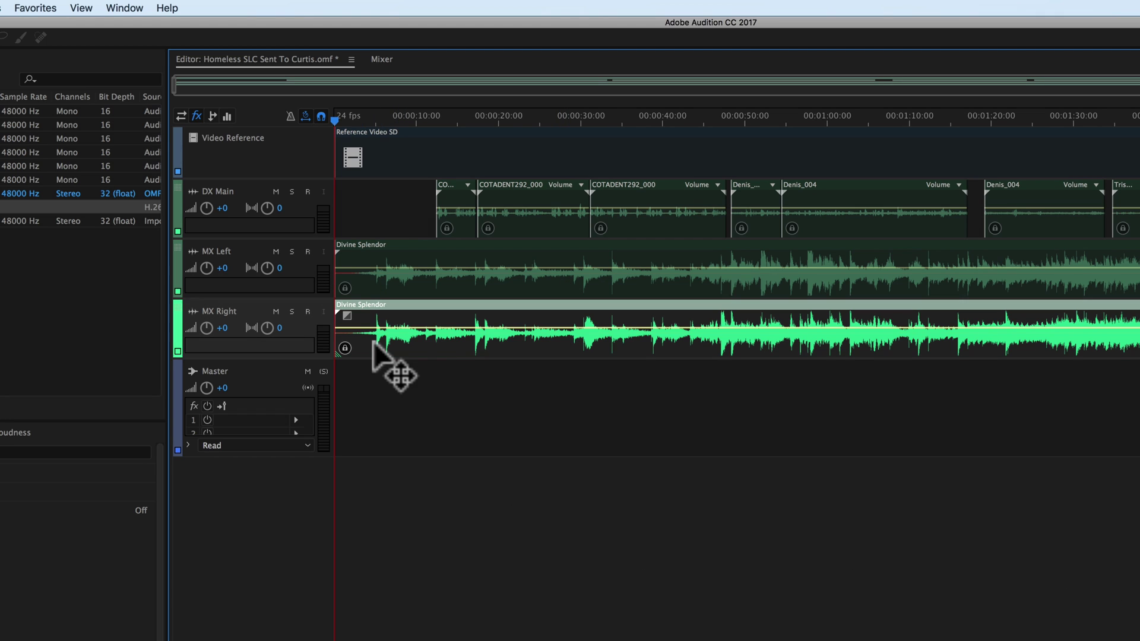
{"action": "left_click", "coordinate": [143, 8]}
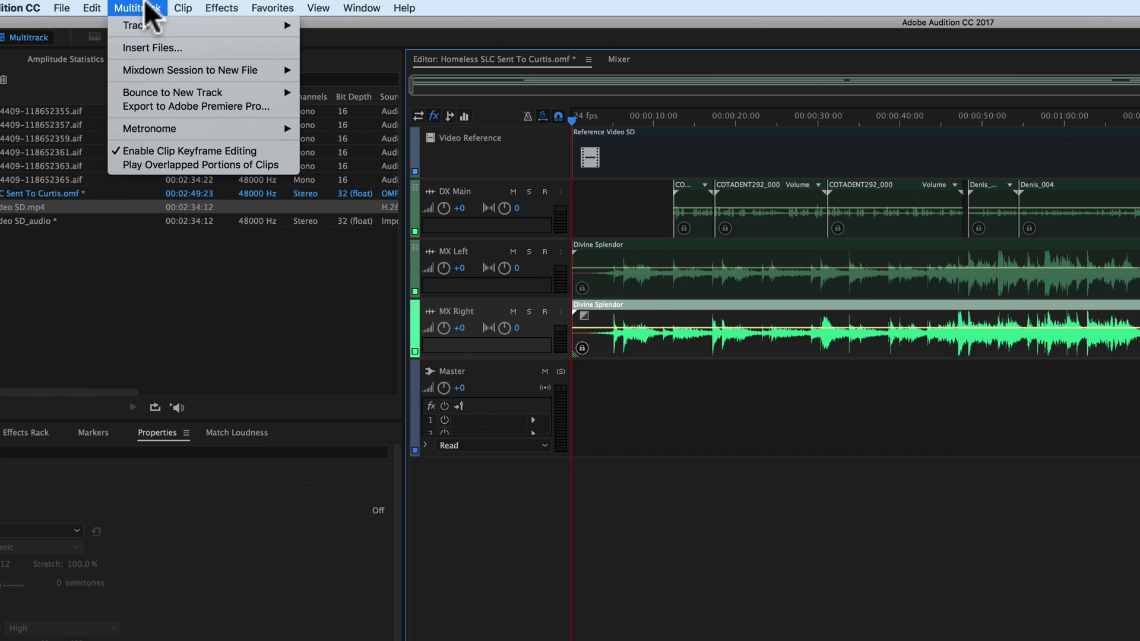
{"action": "mouse_move", "coordinate": [156, 25]}
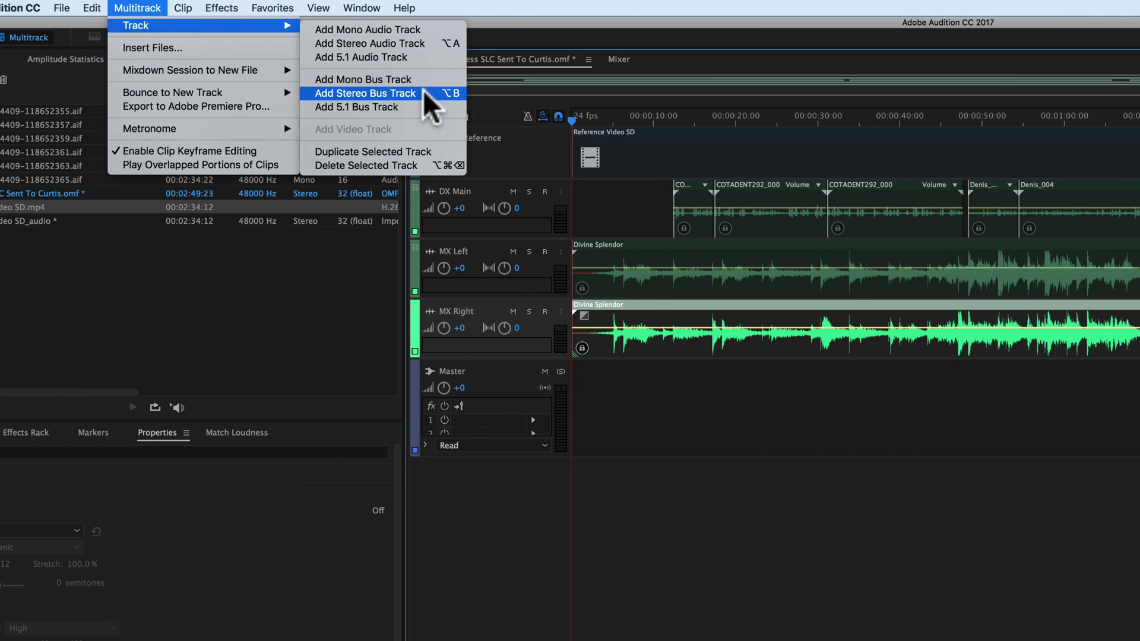
{"action": "left_click", "coordinate": [393, 91]}
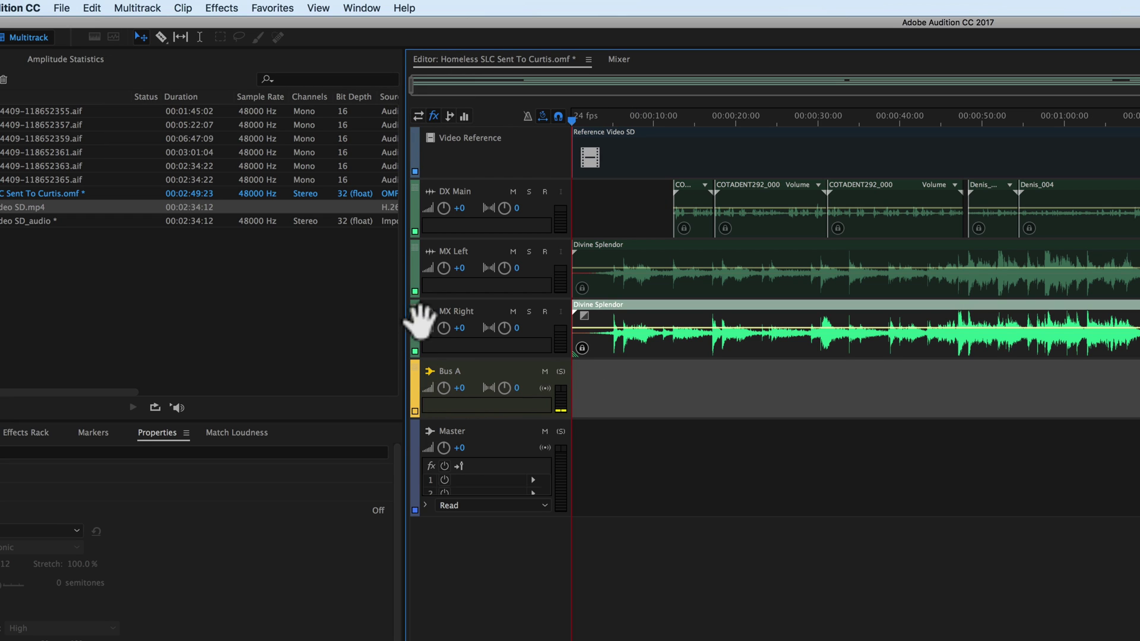
{"action": "left_click", "coordinate": [412, 151]}
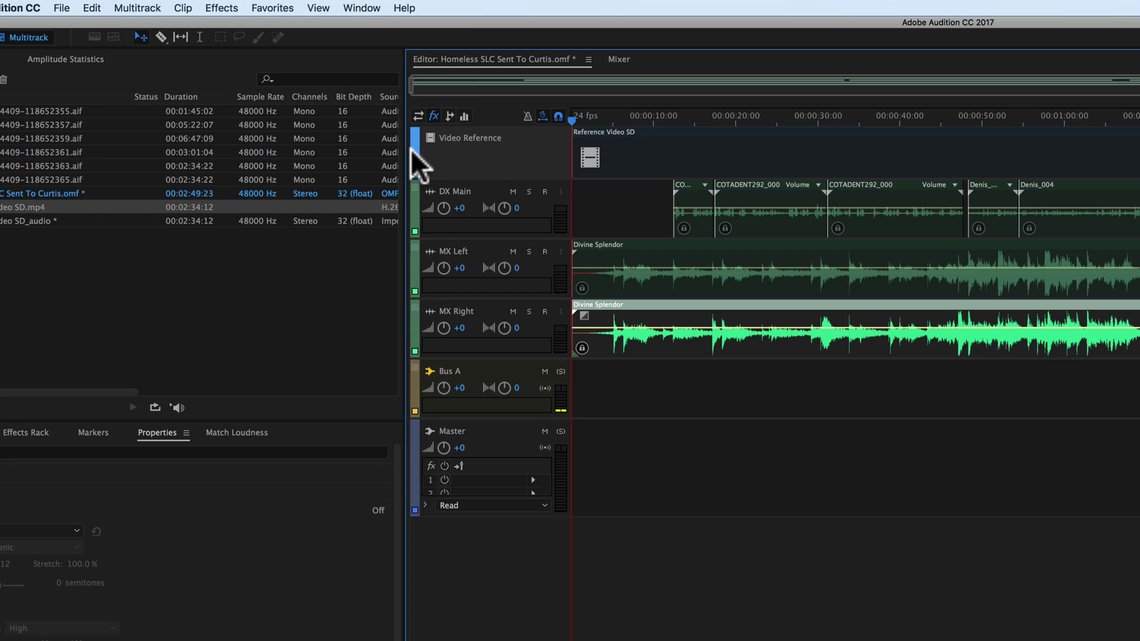
{"action": "left_click", "coordinate": [415, 216]}
{"action": "left_click", "coordinate": [414, 260]}
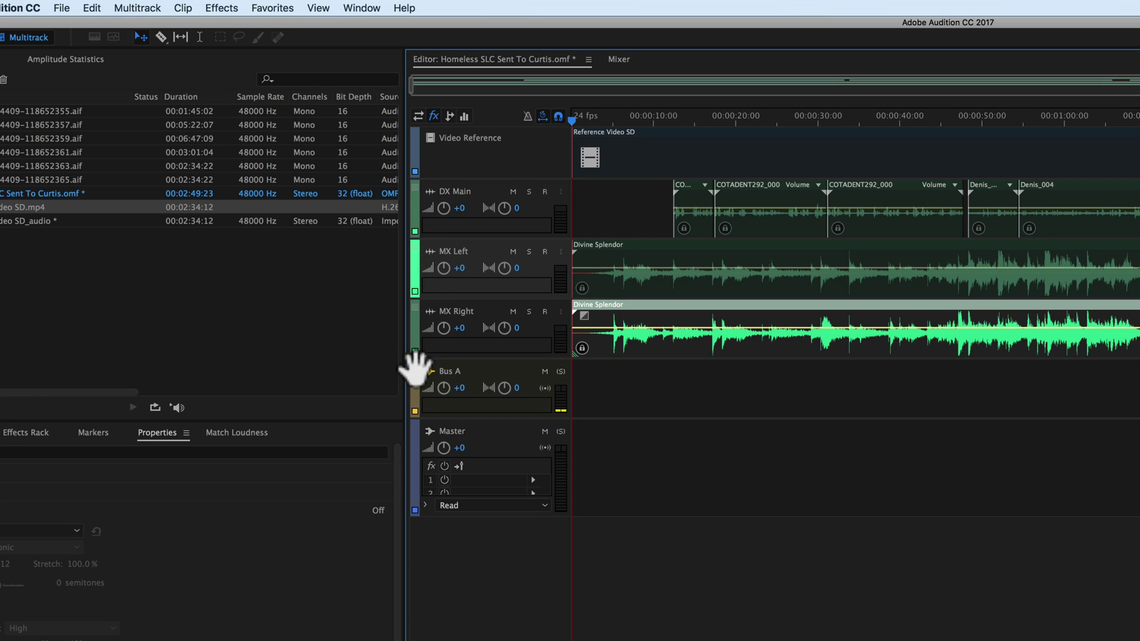
{"action": "left_click", "coordinate": [415, 397]}
{"action": "left_click", "coordinate": [414, 411]}
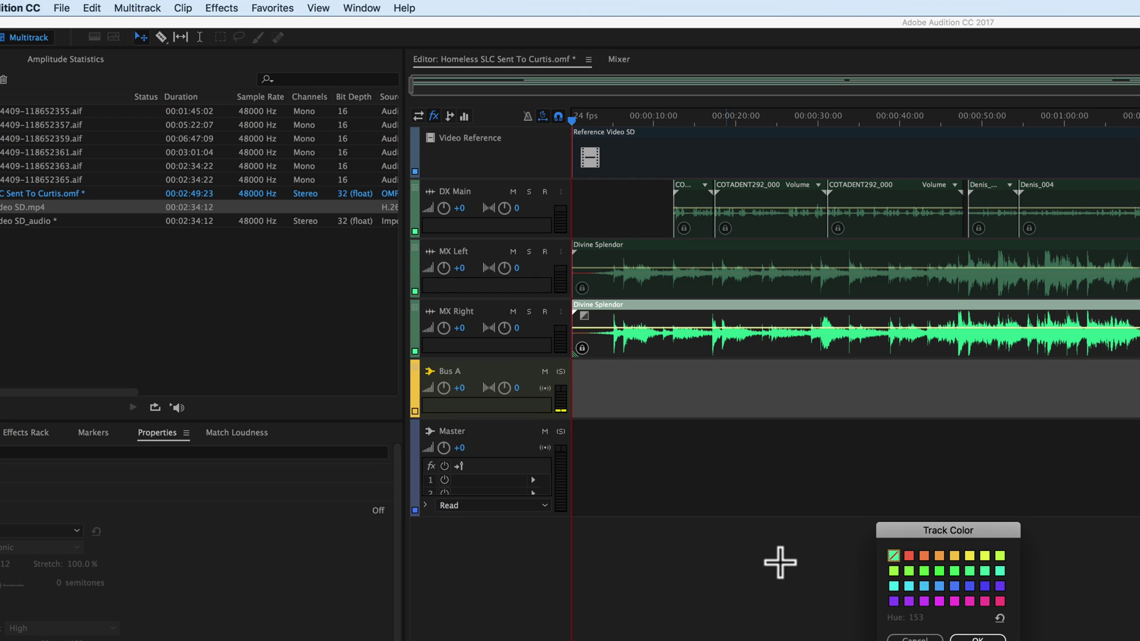
{"action": "left_click", "coordinate": [915, 639]}
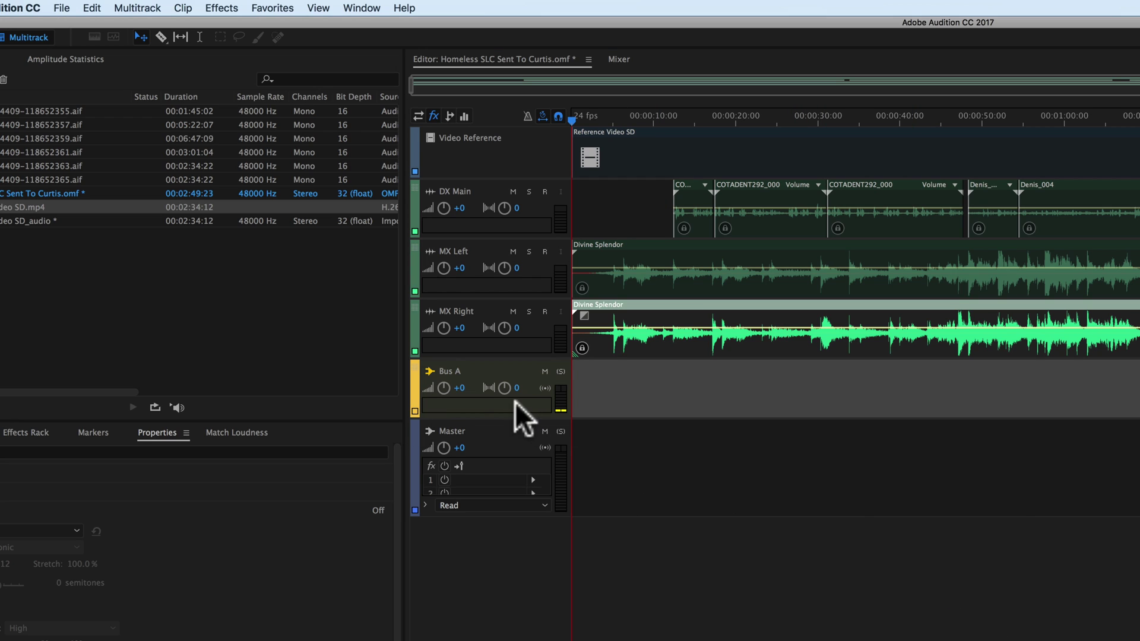
Set the MX Right track's color to yellow, one swatch before the yellow-green with hue 66
{"action": "left_click", "coordinate": [416, 350]}
{"action": "left_click", "coordinate": [415, 350]}
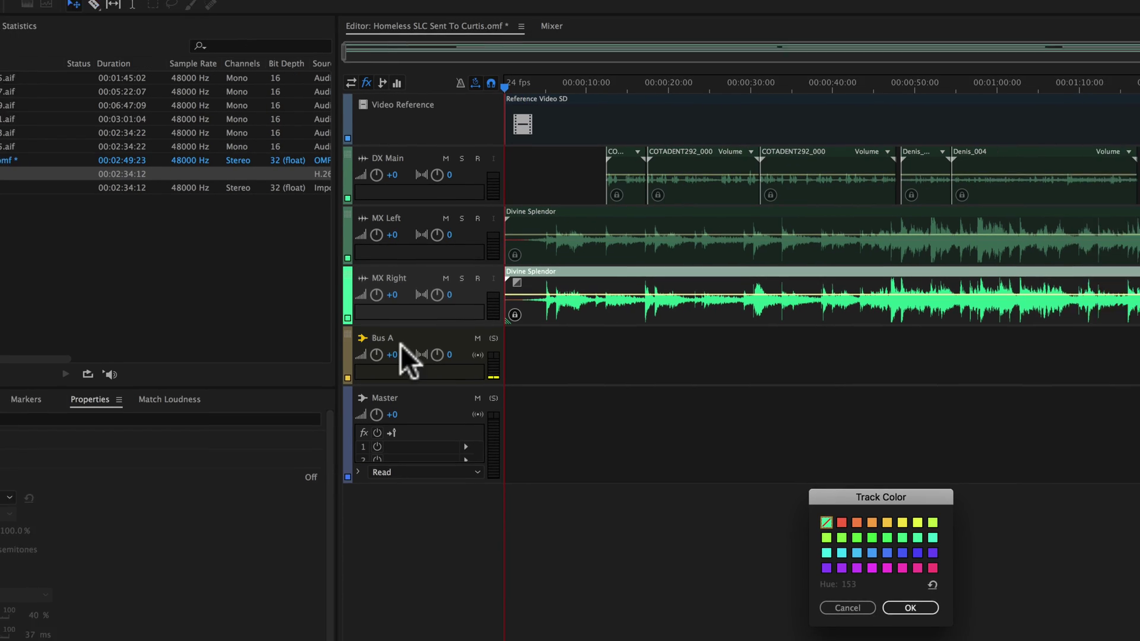
{"action": "left_click", "coordinate": [883, 505]}
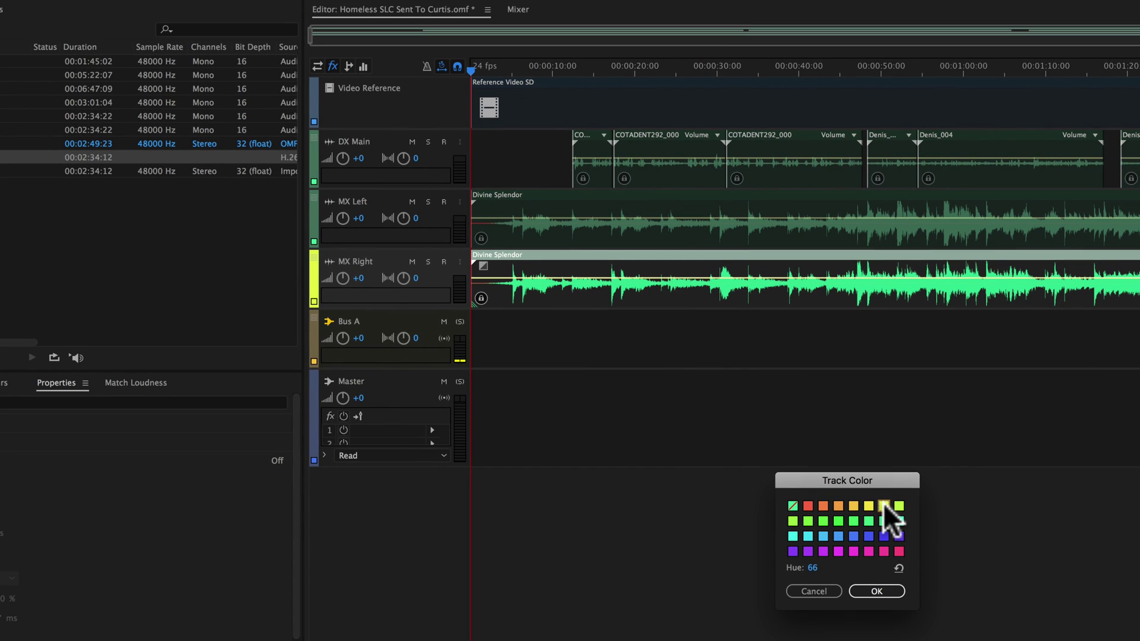
{"action": "left_click", "coordinate": [868, 504]}
{"action": "left_click", "coordinate": [853, 505]}
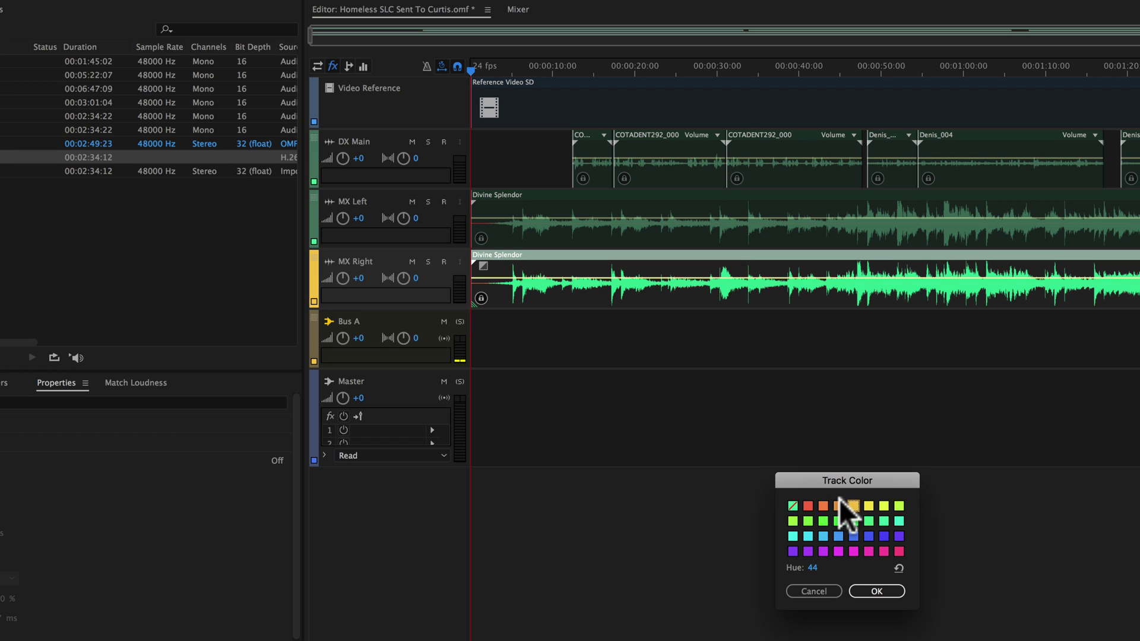
{"action": "left_click", "coordinate": [868, 507]}
{"action": "left_click", "coordinate": [875, 589]}
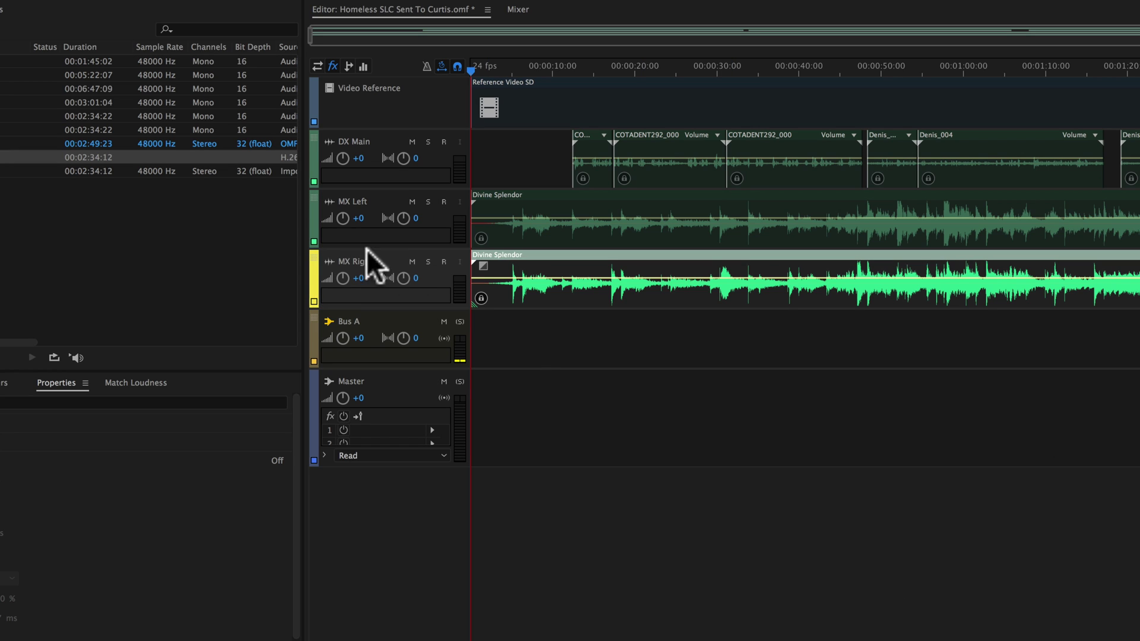
Set the MX Left track's color to the same yellow as the MX Right track
{"action": "left_click", "coordinate": [314, 218]}
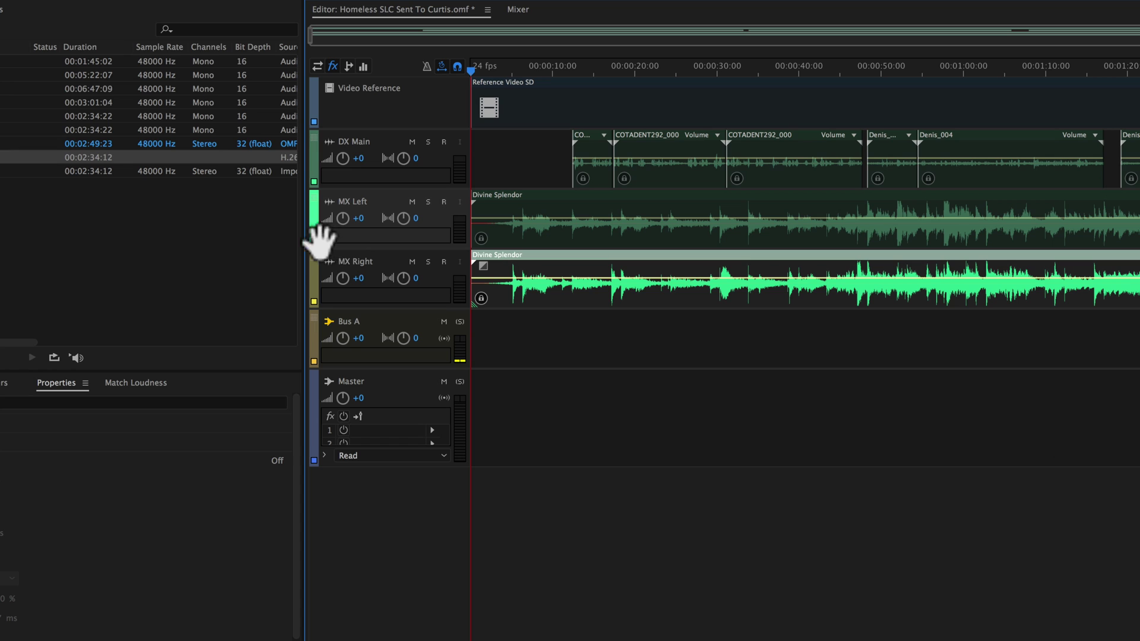
{"action": "left_click", "coordinate": [314, 241]}
{"action": "left_click", "coordinate": [869, 506]}
{"action": "left_click", "coordinate": [875, 590]}
{"action": "left_click", "coordinate": [677, 549]}
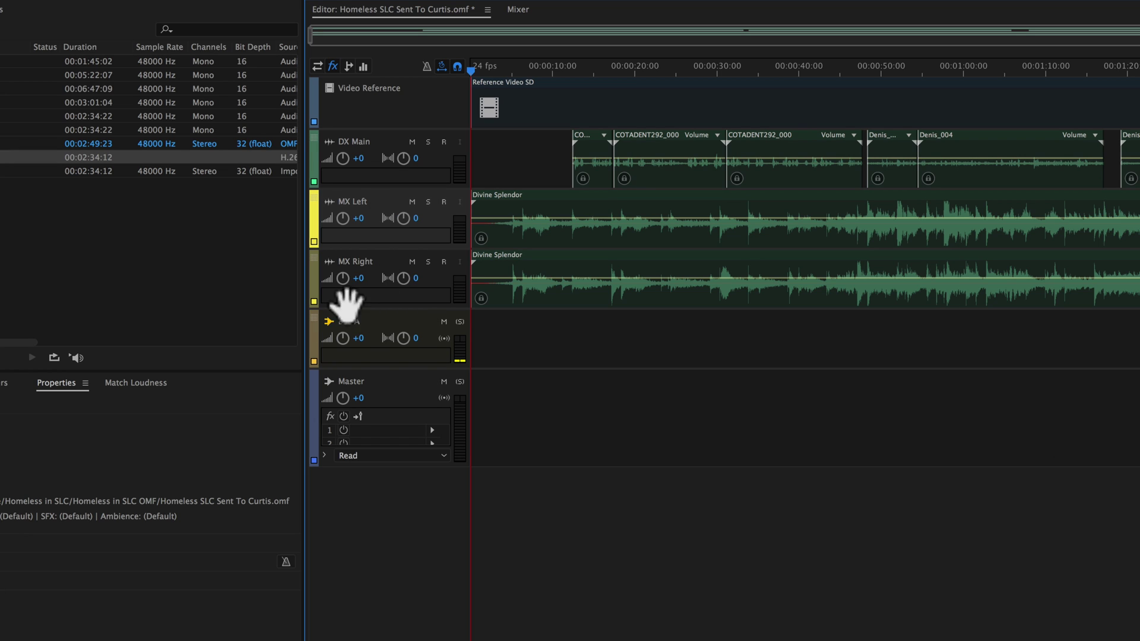
Rename the Bus A track as MX Bus
{"action": "left_click", "coordinate": [357, 321]}
{"action": "left_click", "coordinate": [373, 321]}
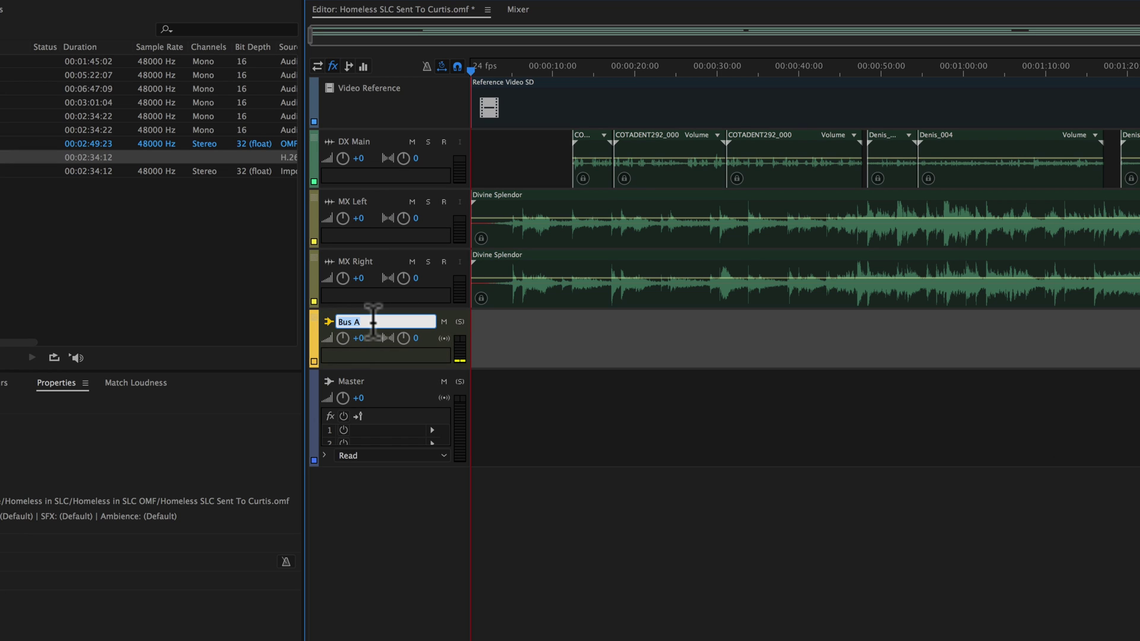
{"action": "type", "text": "MX Bus"}
{"action": "key", "text": "Return"}
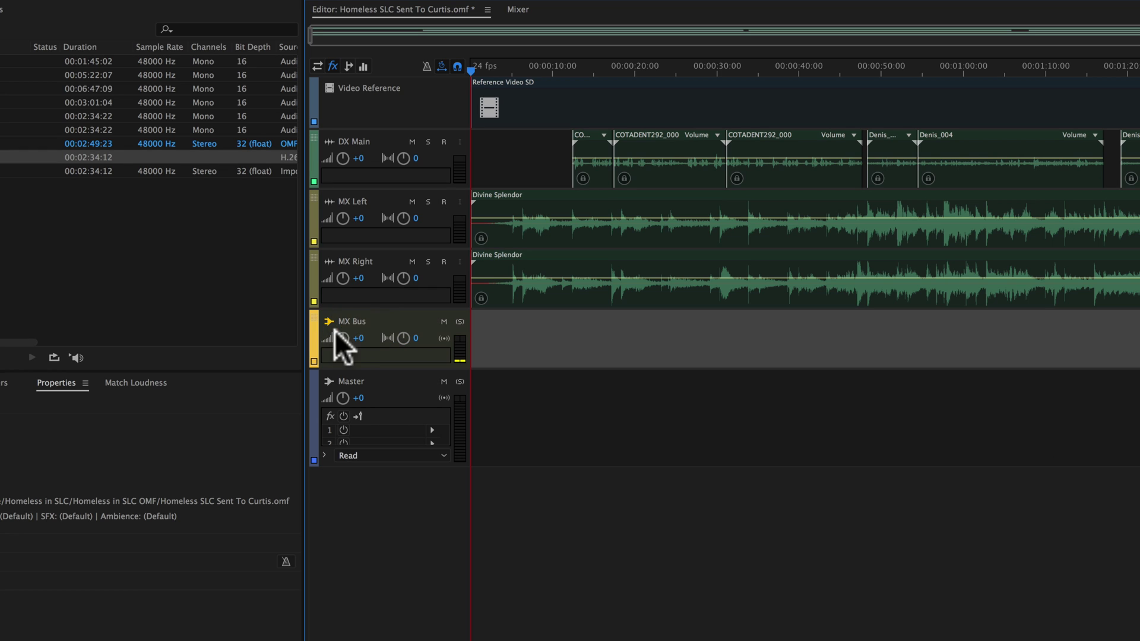
Increase the height of the tracks and show their input and output routing
{"action": "mouse_move", "coordinate": [343, 339]}
{"action": "scroll", "coordinate": [396, 342], "scroll_direction": "up", "scroll_amount": 3}
{"action": "scroll", "coordinate": [394, 351], "scroll_direction": "up", "scroll_amount": 2}
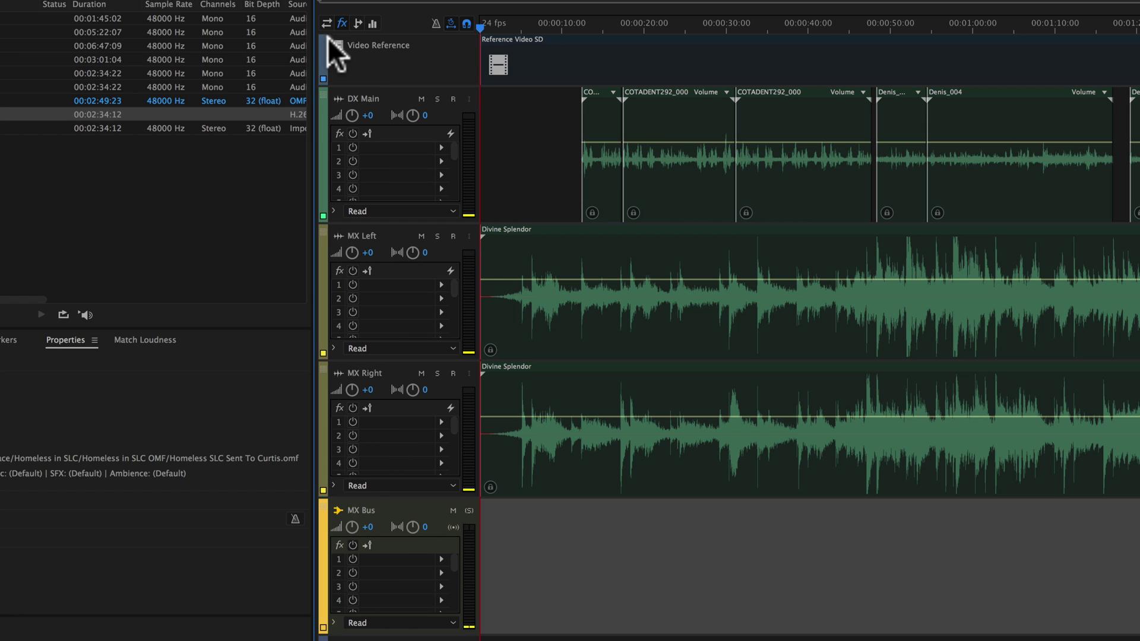
{"action": "left_click", "coordinate": [323, 20]}
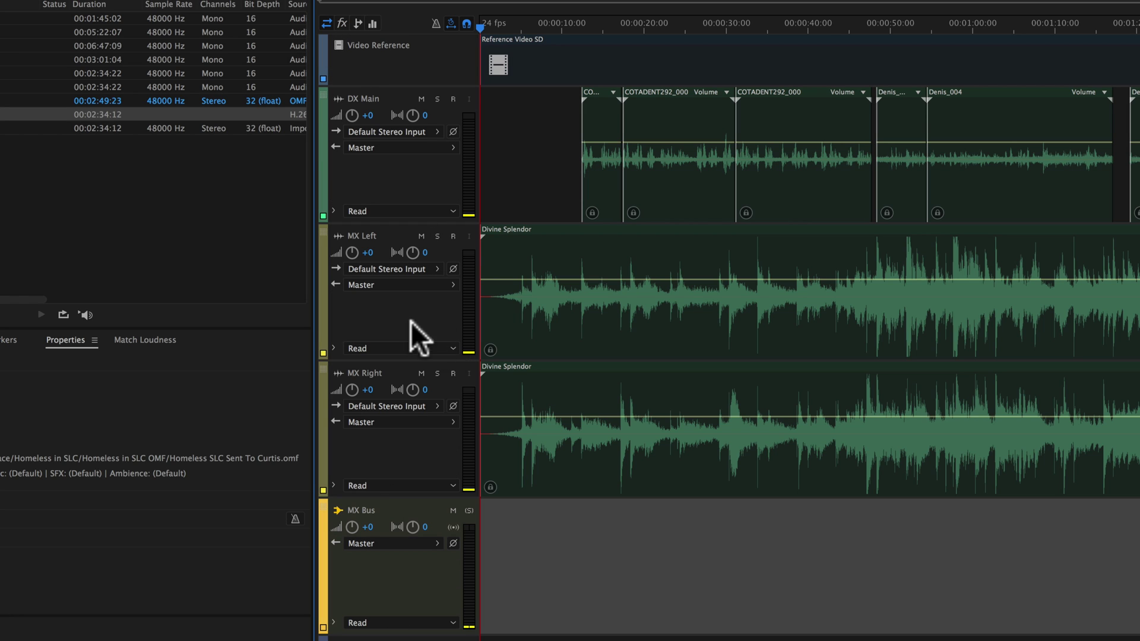
Route the output of the MX Left track to MX Bus
{"action": "left_click", "coordinate": [408, 301]}
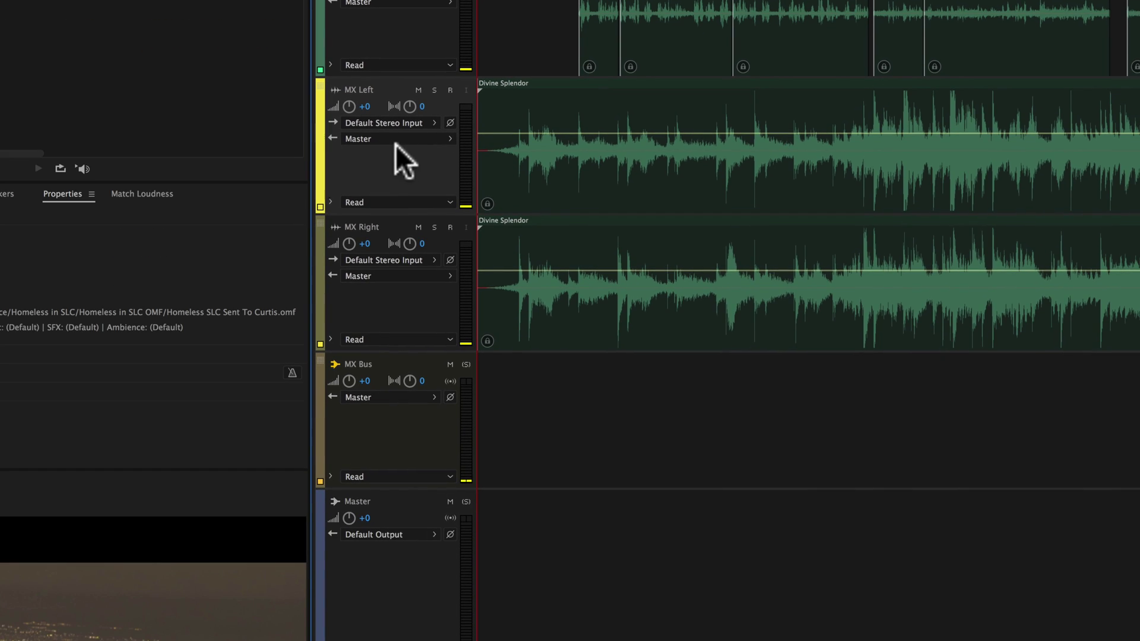
{"action": "left_click", "coordinate": [395, 561]}
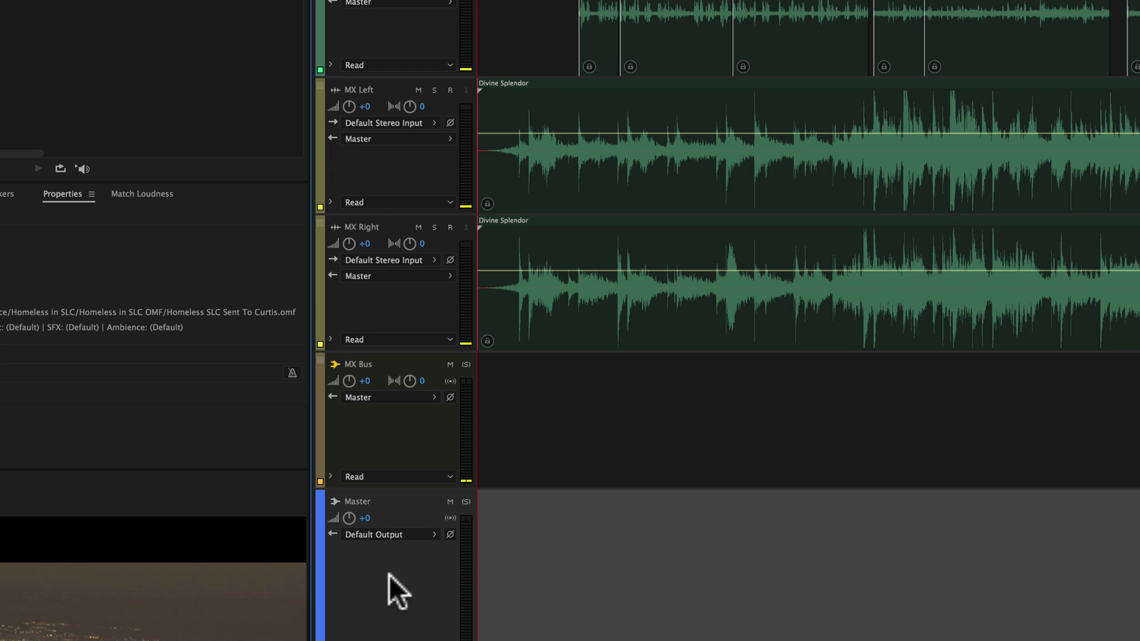
{"action": "left_click", "coordinate": [403, 180]}
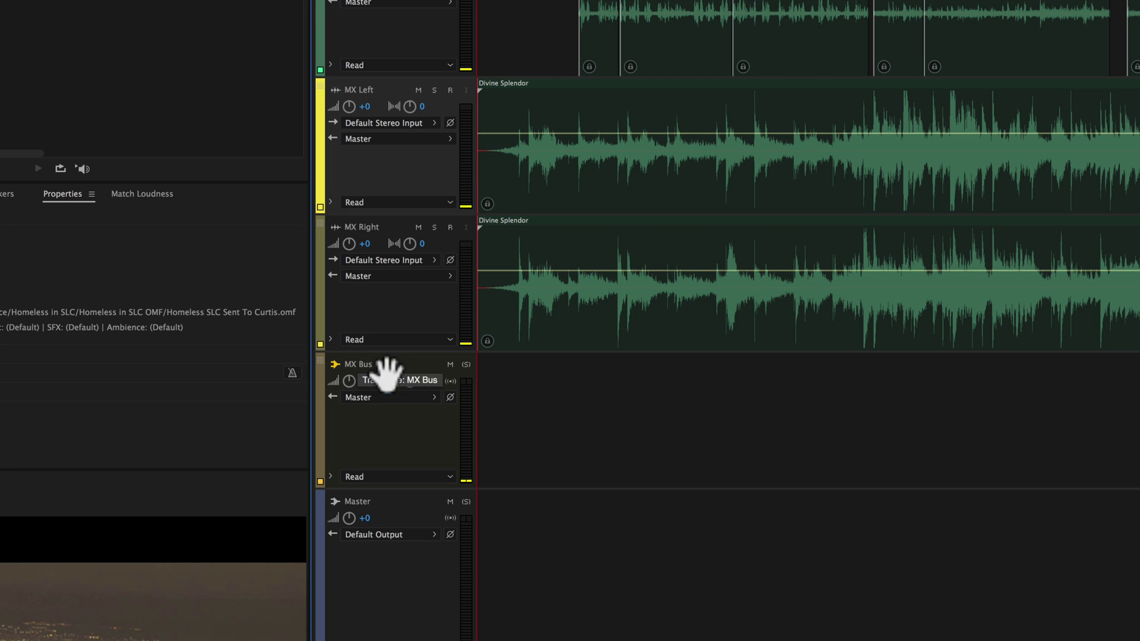
{"action": "left_click", "coordinate": [448, 139]}
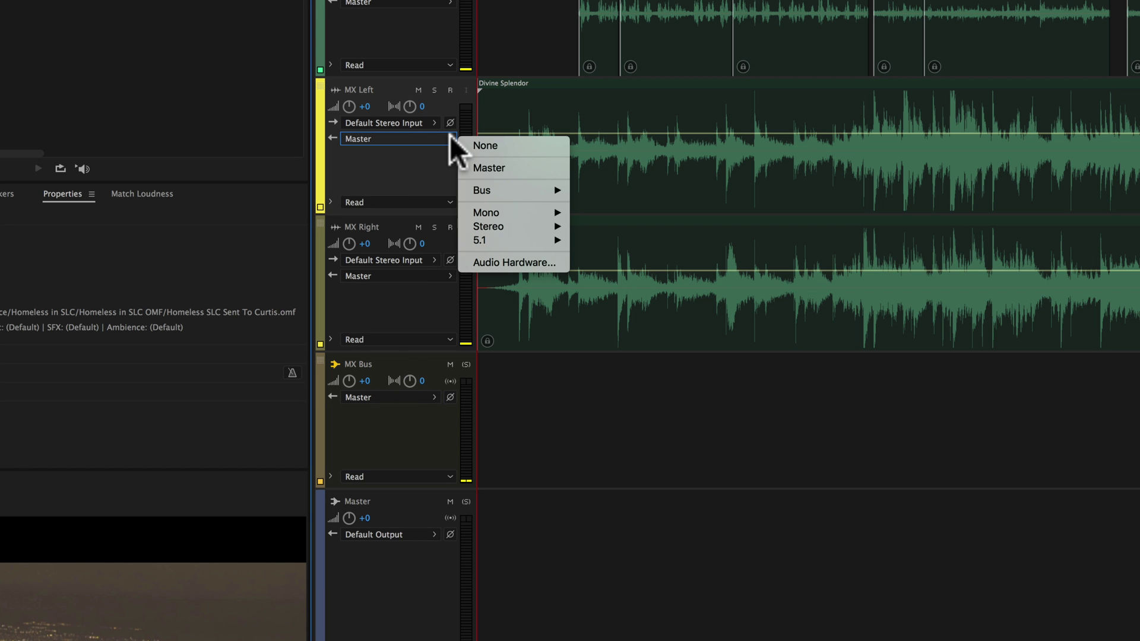
{"action": "mouse_move", "coordinate": [508, 188]}
{"action": "left_click", "coordinate": [626, 192]}
Route the output of the MX Right track to MX Bus
{"action": "left_click", "coordinate": [399, 286]}
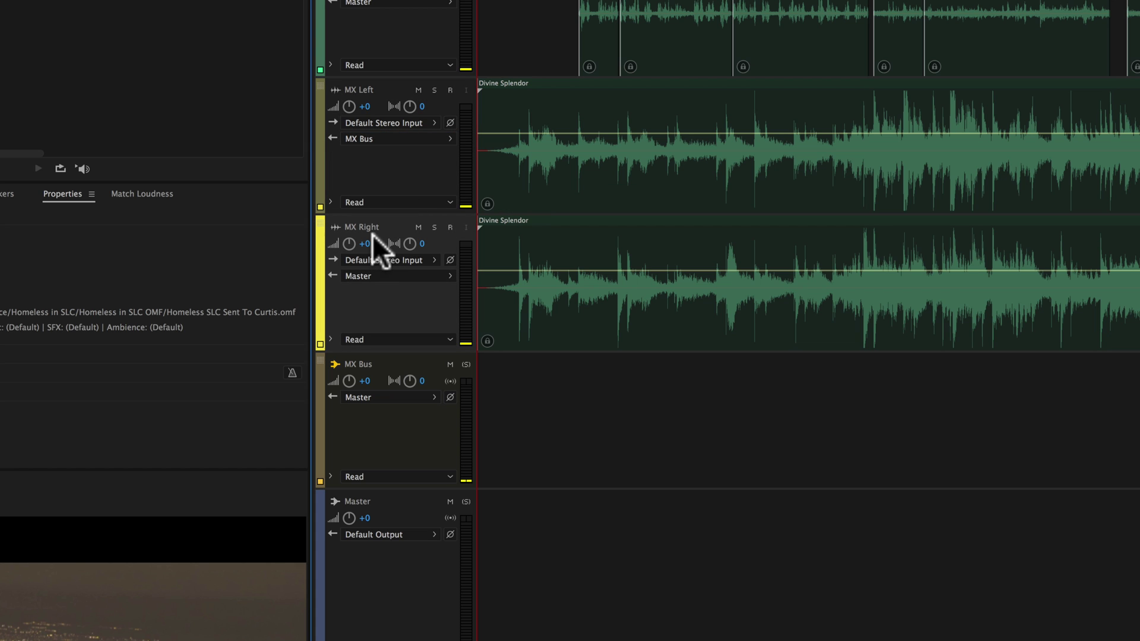
{"action": "left_click", "coordinate": [449, 276]}
{"action": "mouse_move", "coordinate": [498, 325]}
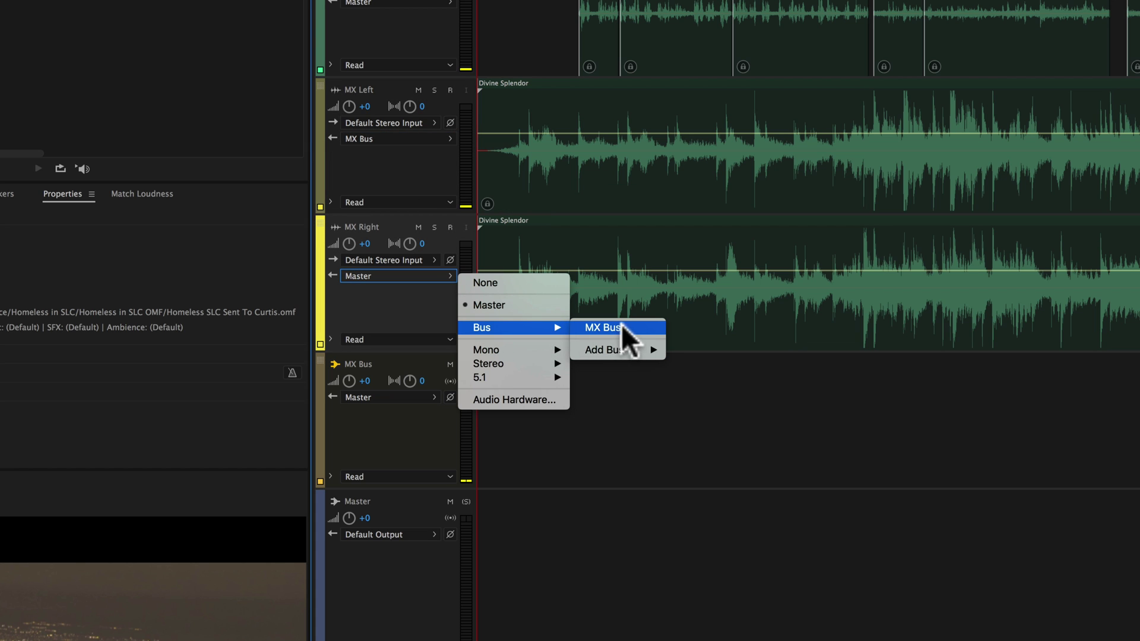
{"action": "left_click", "coordinate": [635, 326]}
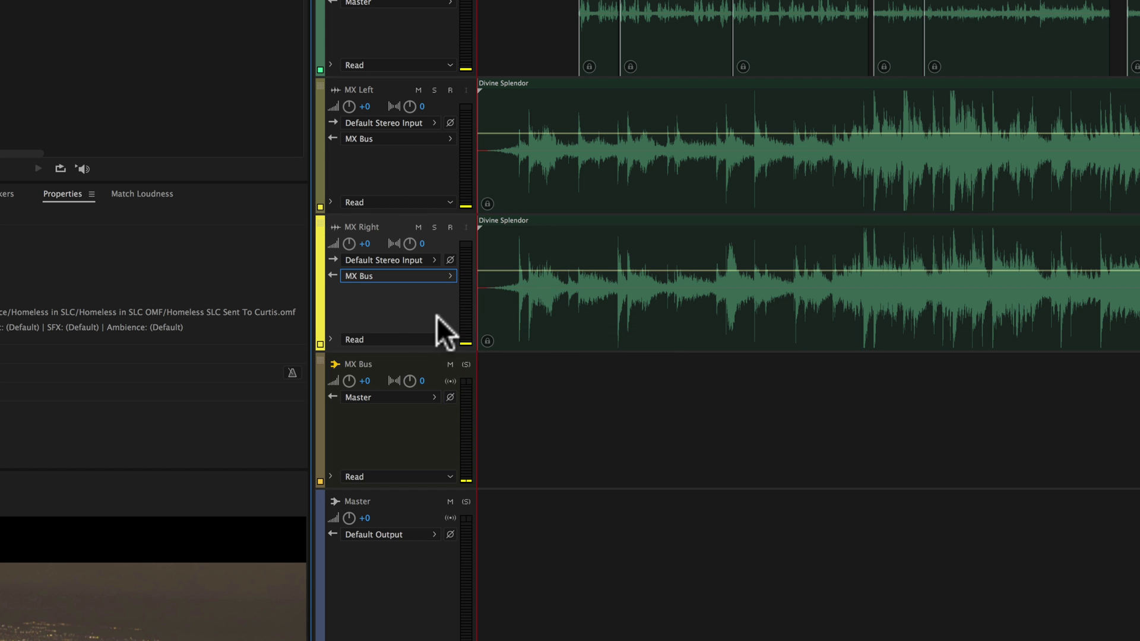
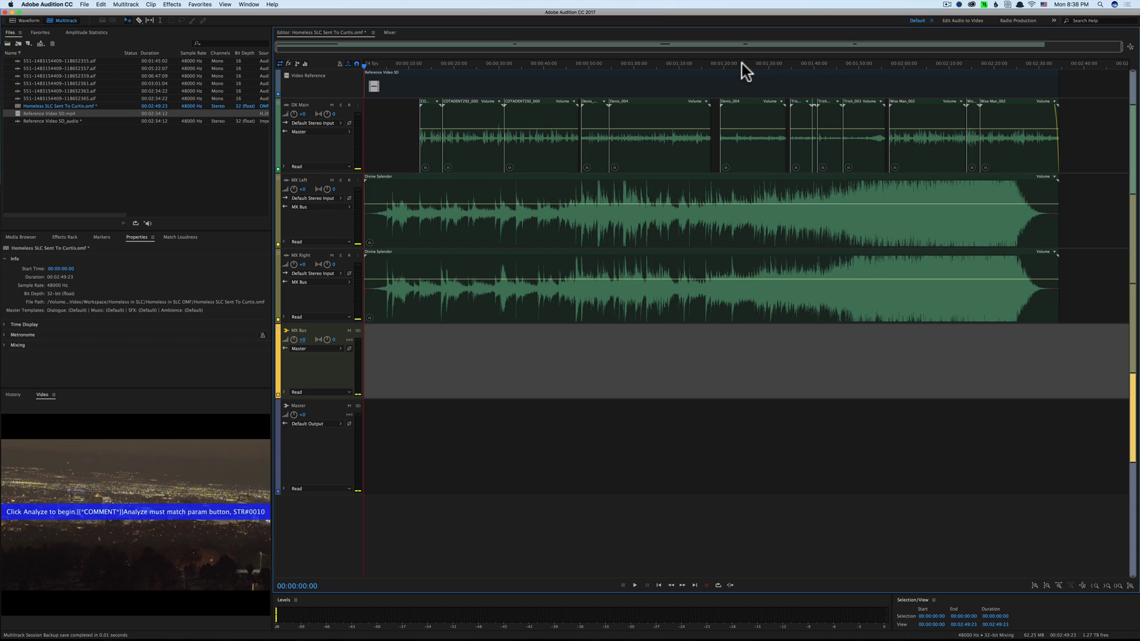
Play the session from 00:01:04:16 to check the dialogue and music levels, and reset the clip indicators
{"action": "left_click", "coordinate": [742, 64]}
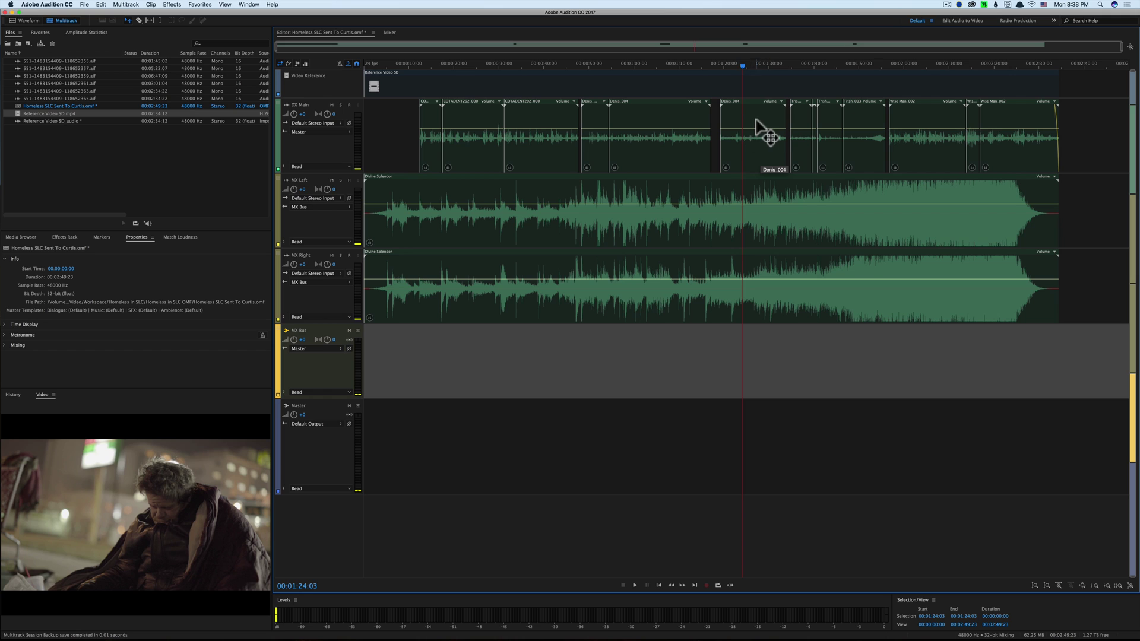
{"action": "left_click", "coordinate": [676, 62]}
{"action": "left_click", "coordinate": [655, 63]}
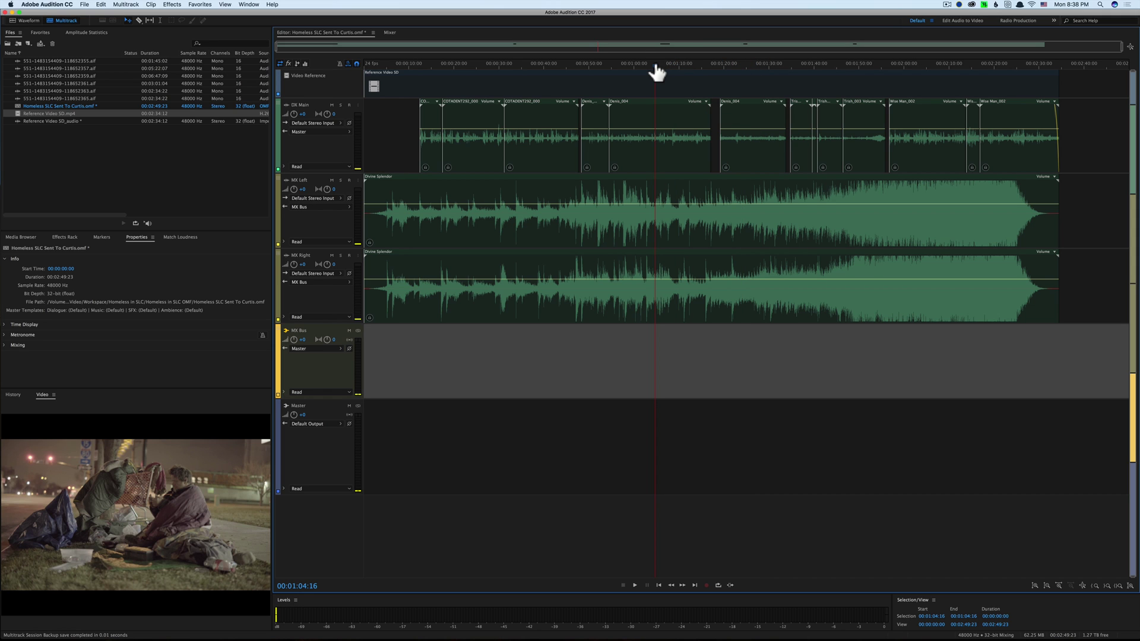
{"action": "key", "text": "space"}
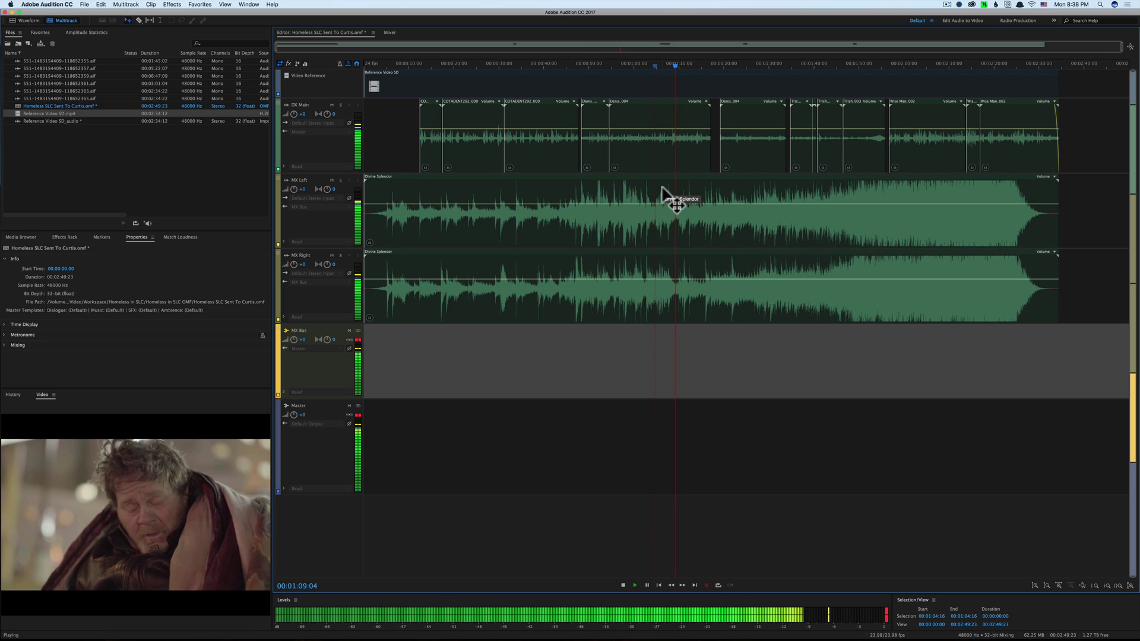
{"action": "key", "text": "space"}
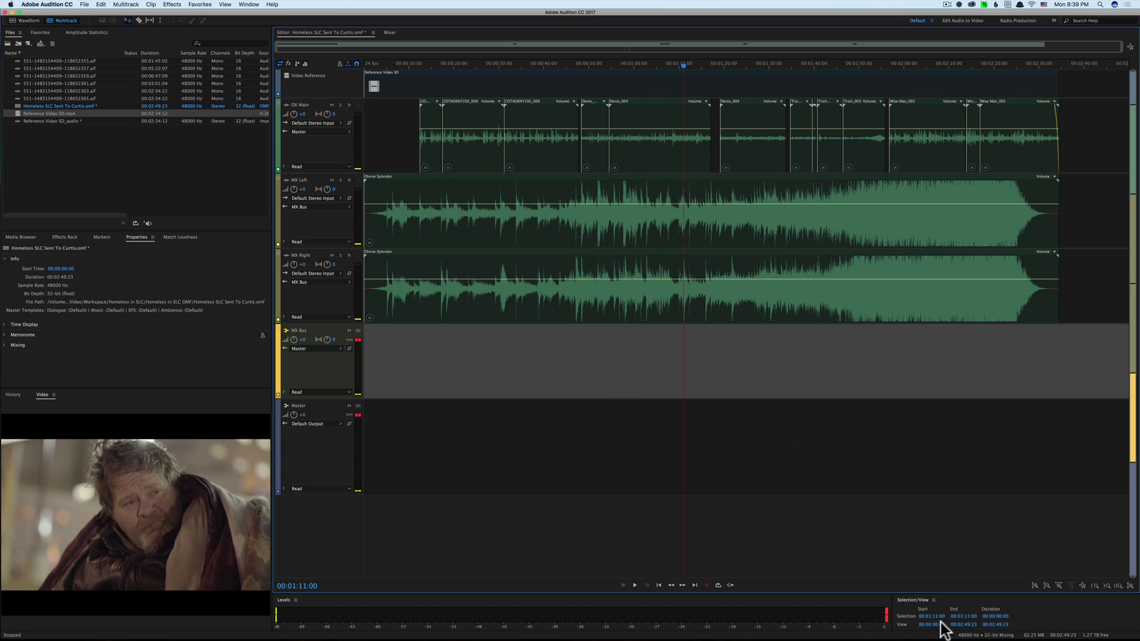
{"action": "left_click", "coordinate": [886, 615]}
Lower the MX Bus volume to -23.7 dB while playing the session from 00:01:01:16
{"action": "left_click", "coordinate": [641, 63]}
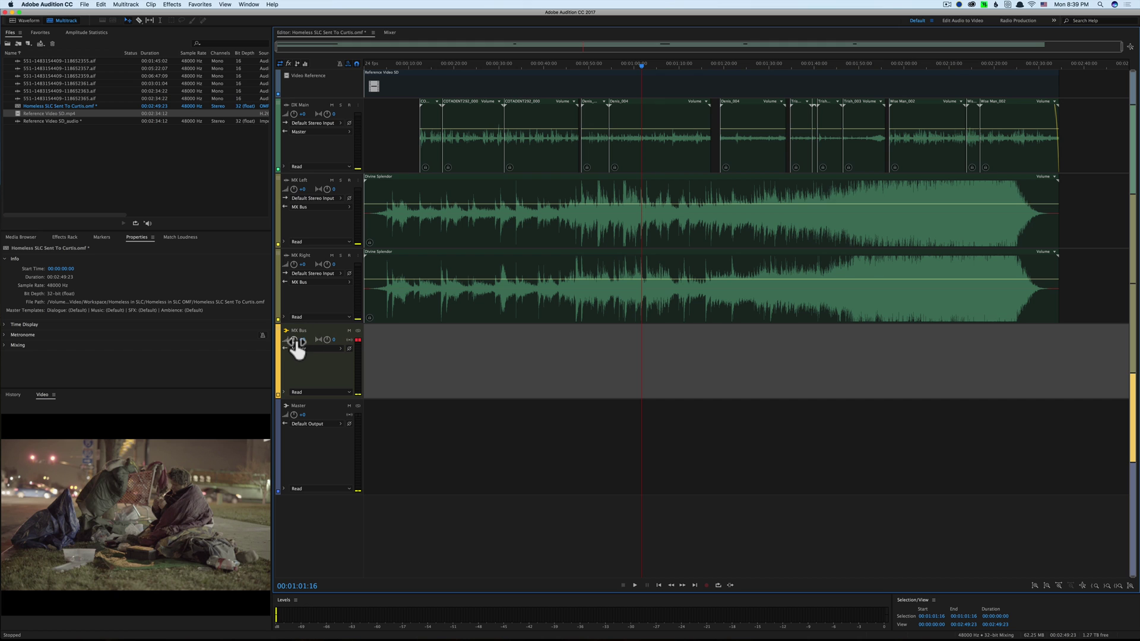
{"action": "key", "text": "space"}
{"action": "left_click_drag", "start_coordinate": [303, 349], "coordinate": [294, 356]}
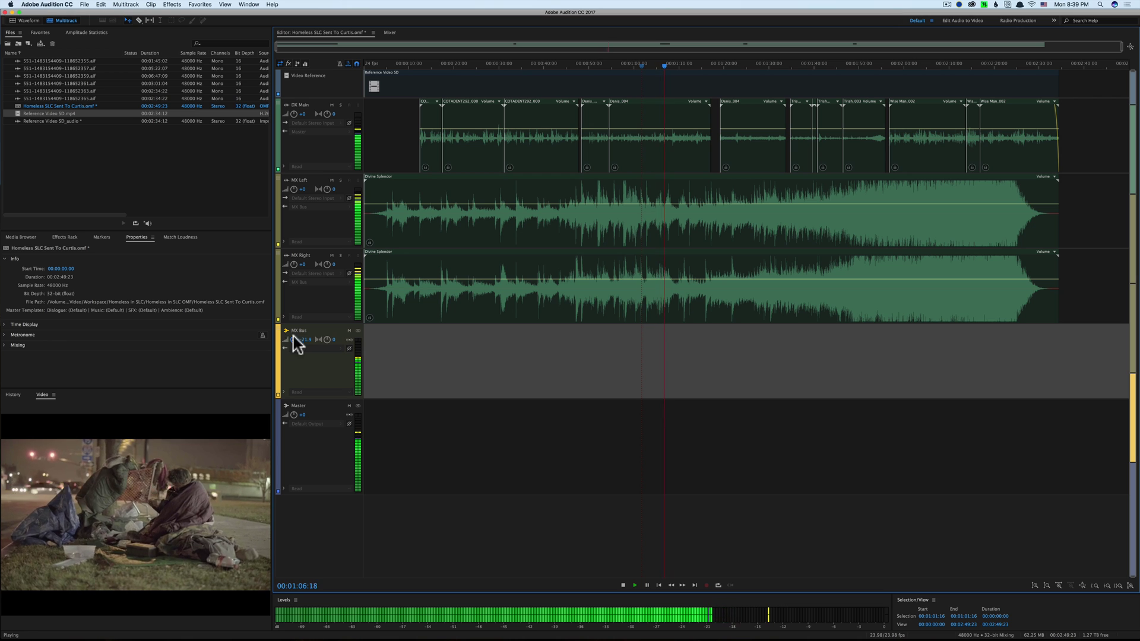
{"action": "left_click_drag", "start_coordinate": [293, 339], "coordinate": [295, 348]}
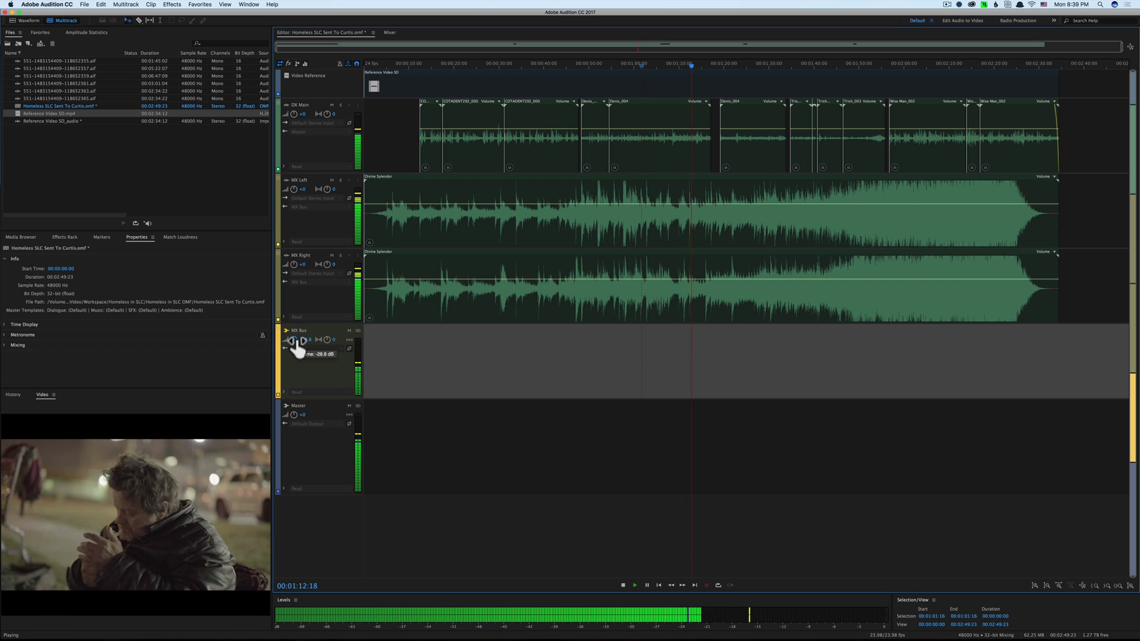
{"action": "left_click_drag", "start_coordinate": [293, 346], "coordinate": [296, 340]}
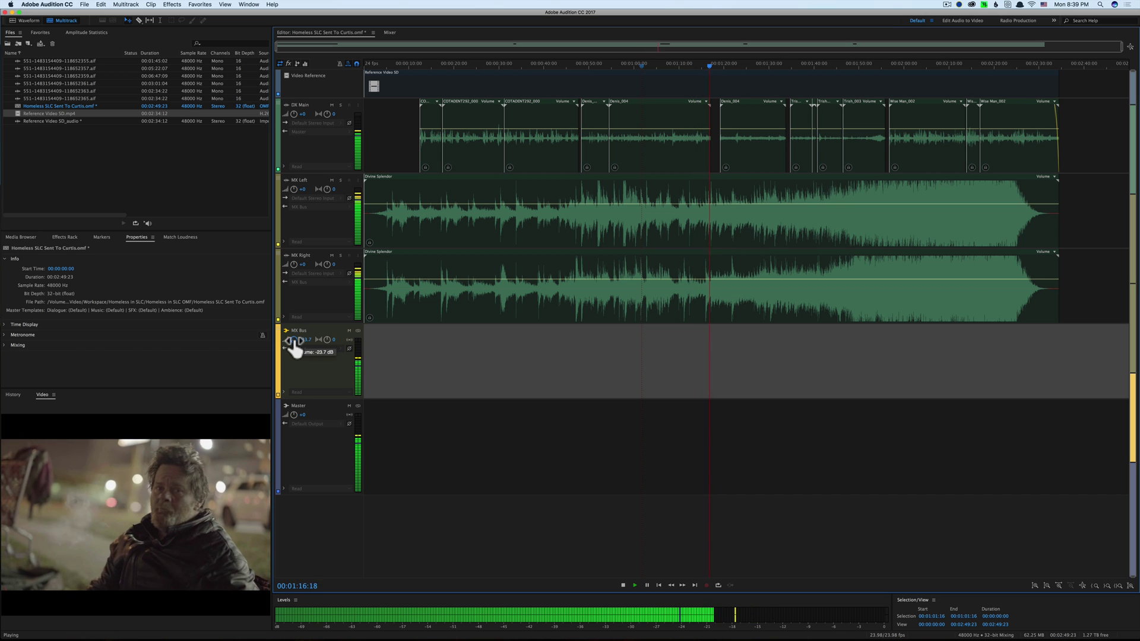
{"action": "key", "text": "space"}
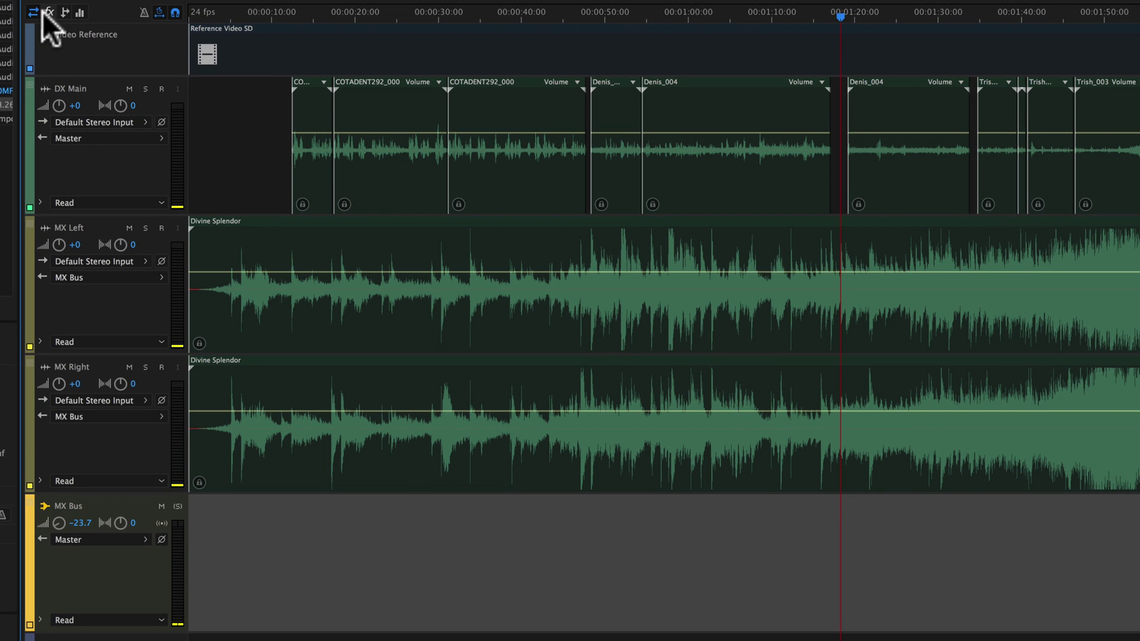
Show the track effects racks, add a Parametric Equalizer to MX Bus slot 1, and load its (Default) preset
{"action": "left_click", "coordinate": [287, 63]}
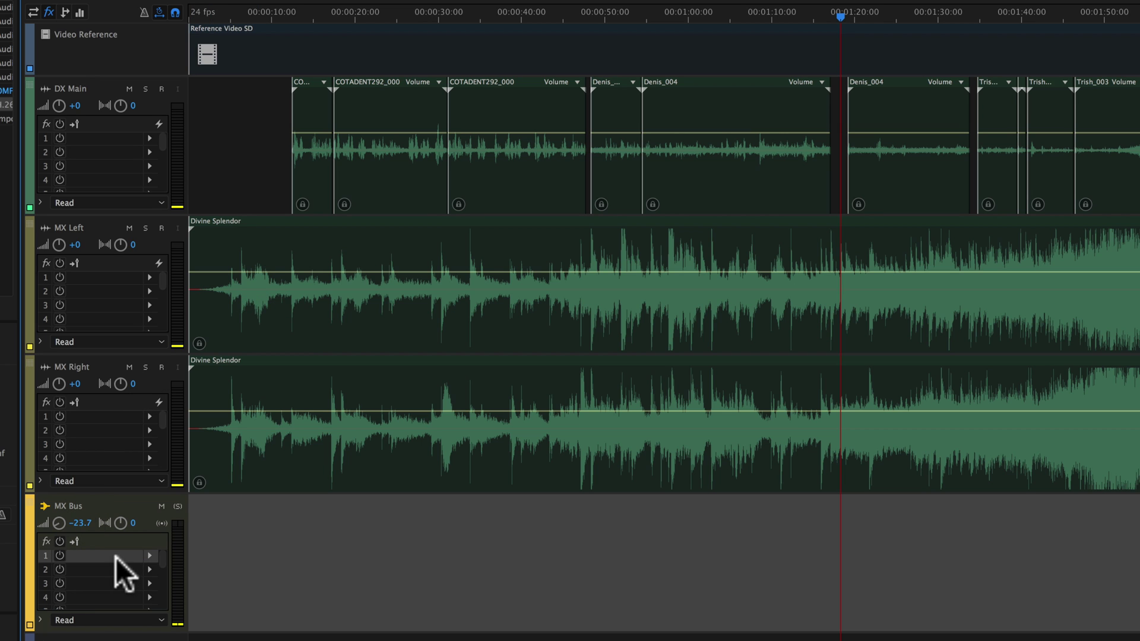
{"action": "left_click", "coordinate": [149, 556]}
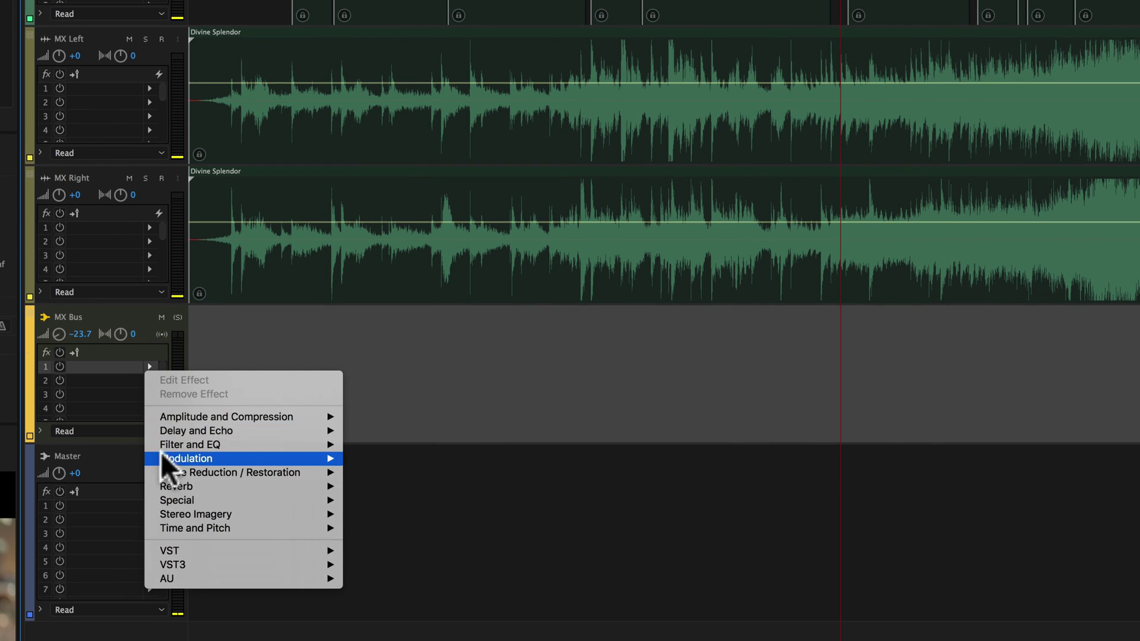
{"action": "mouse_move", "coordinate": [213, 444]}
{"action": "left_click", "coordinate": [417, 512]}
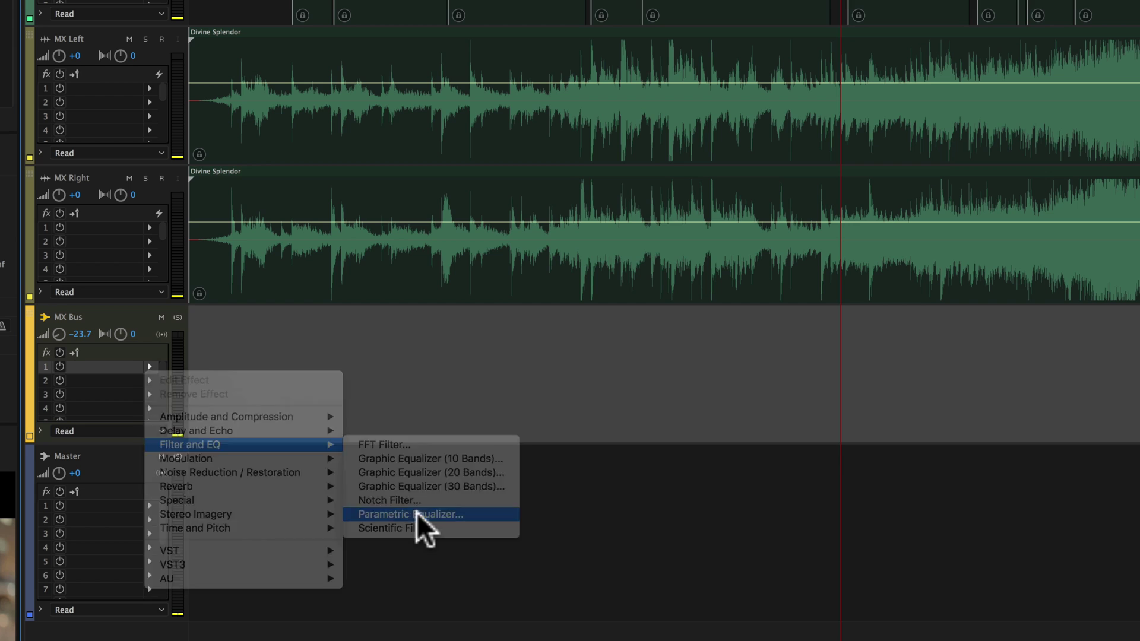
{"action": "left_click", "coordinate": [460, 144]}
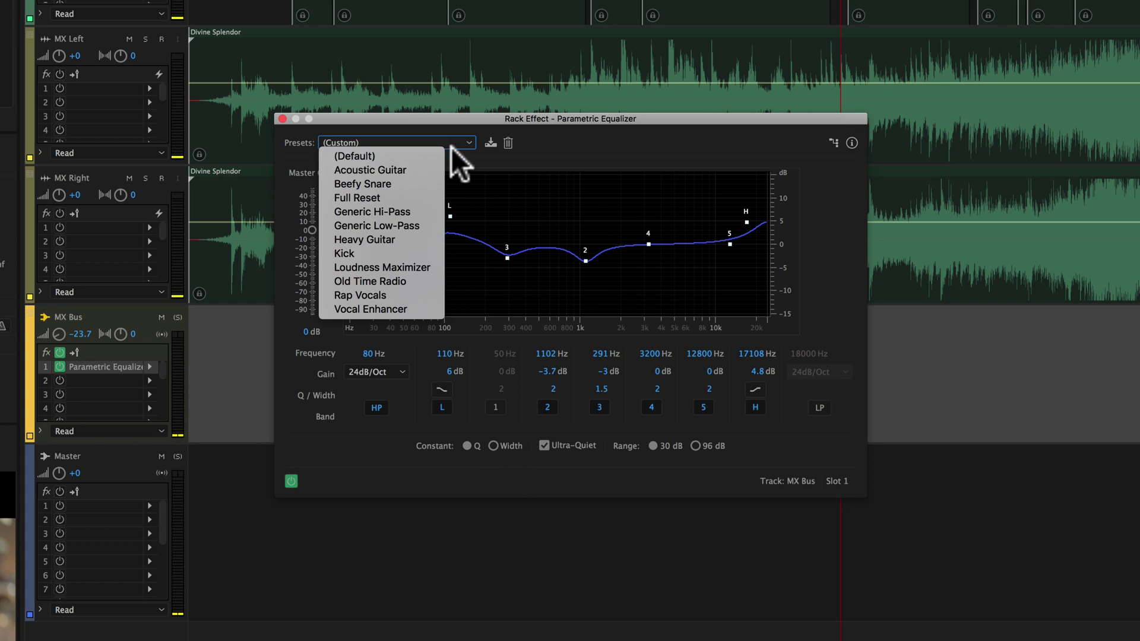
{"action": "left_click", "coordinate": [395, 154]}
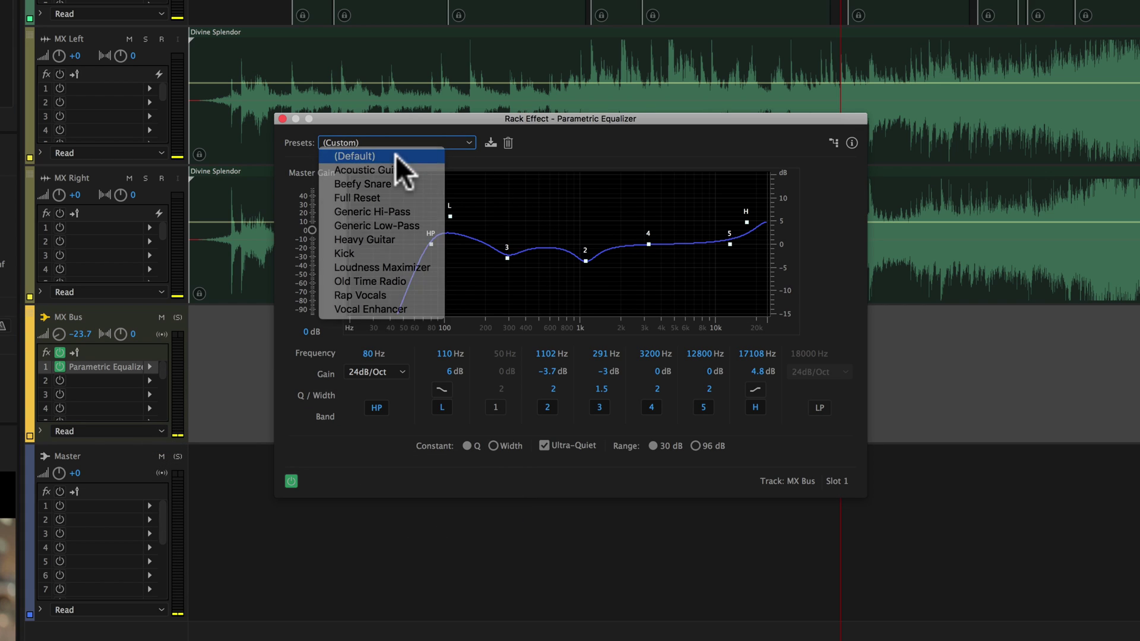
Set EQ band 3 on the MX Bus to 1500 Hz with a gain of -9.5 dB and a Q of 0.6
{"action": "left_click", "coordinate": [601, 354]}
{"action": "type", "text": "1"}
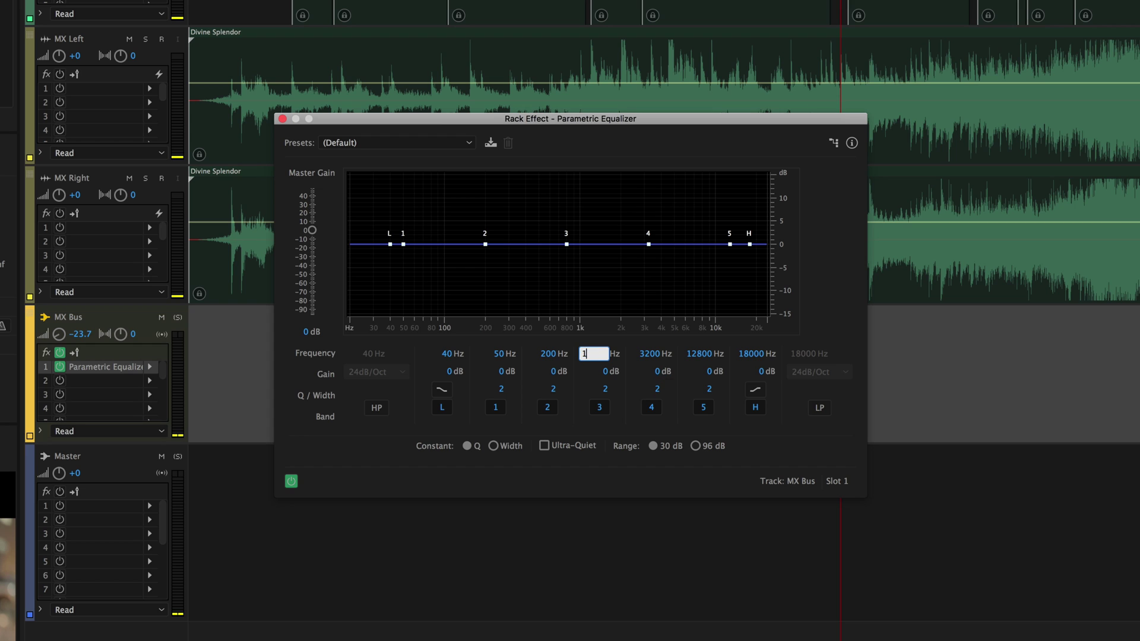
{"action": "type", "text": "500"}
{"action": "key", "text": "Return"}
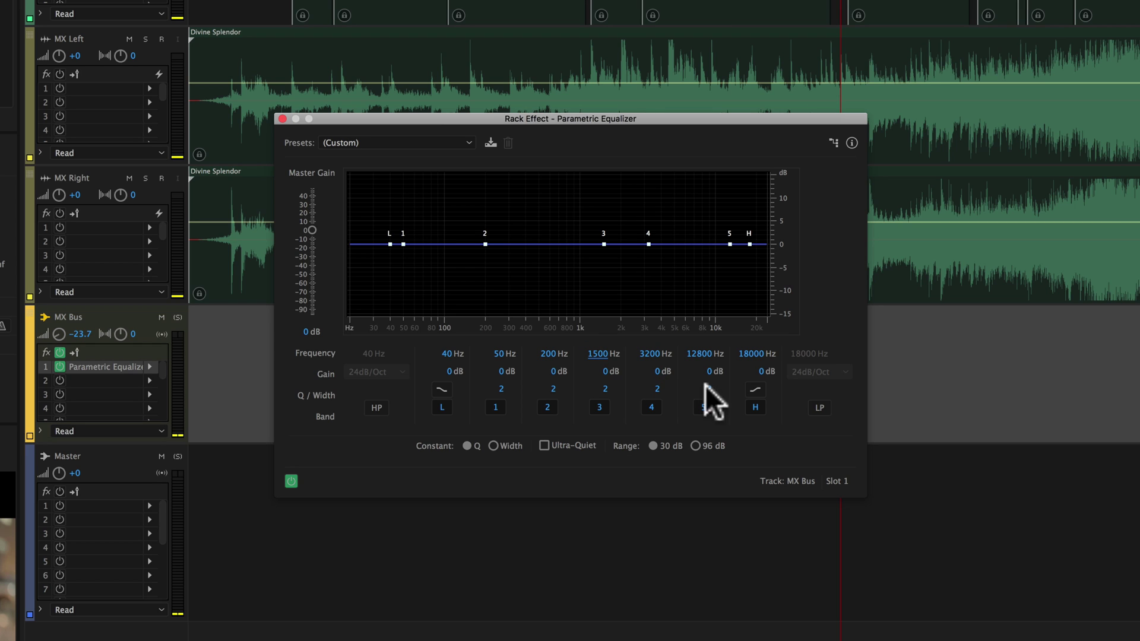
{"action": "left_click_drag", "start_coordinate": [605, 374], "coordinate": [617, 455]}
{"action": "left_click_drag", "start_coordinate": [606, 392], "coordinate": [601, 393]}
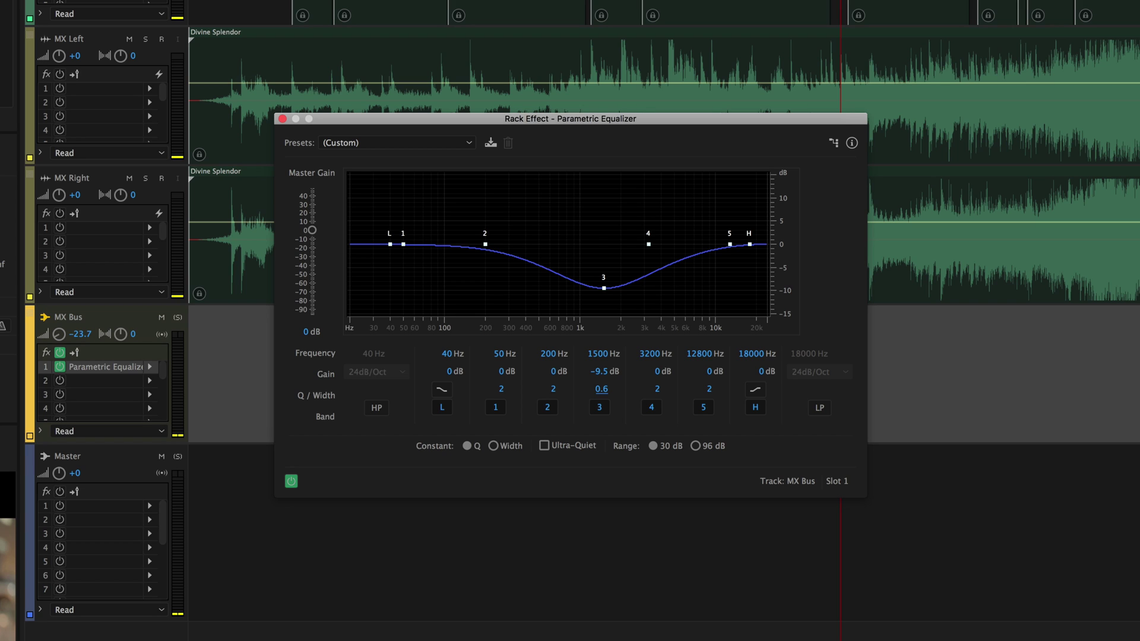
Play the session while toggling EQ band 3 off and on to compare the music, and close the MX Bus equalizer
{"action": "left_click", "coordinate": [669, 65]}
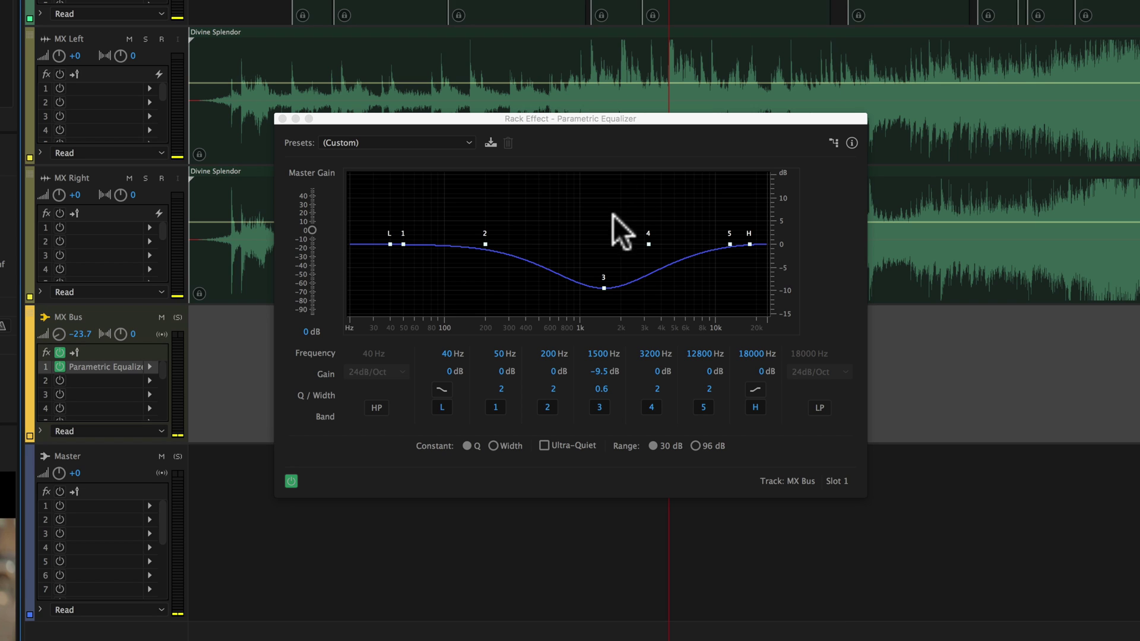
{"action": "left_click", "coordinate": [601, 407]}
{"action": "key", "text": "space"}
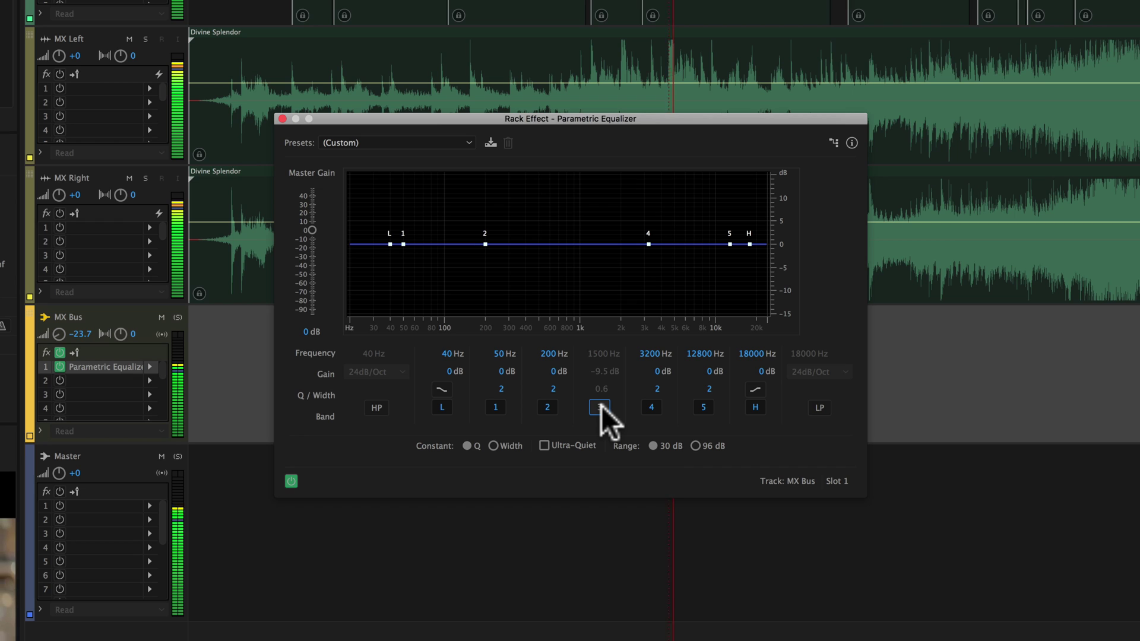
{"action": "left_click", "coordinate": [601, 407]}
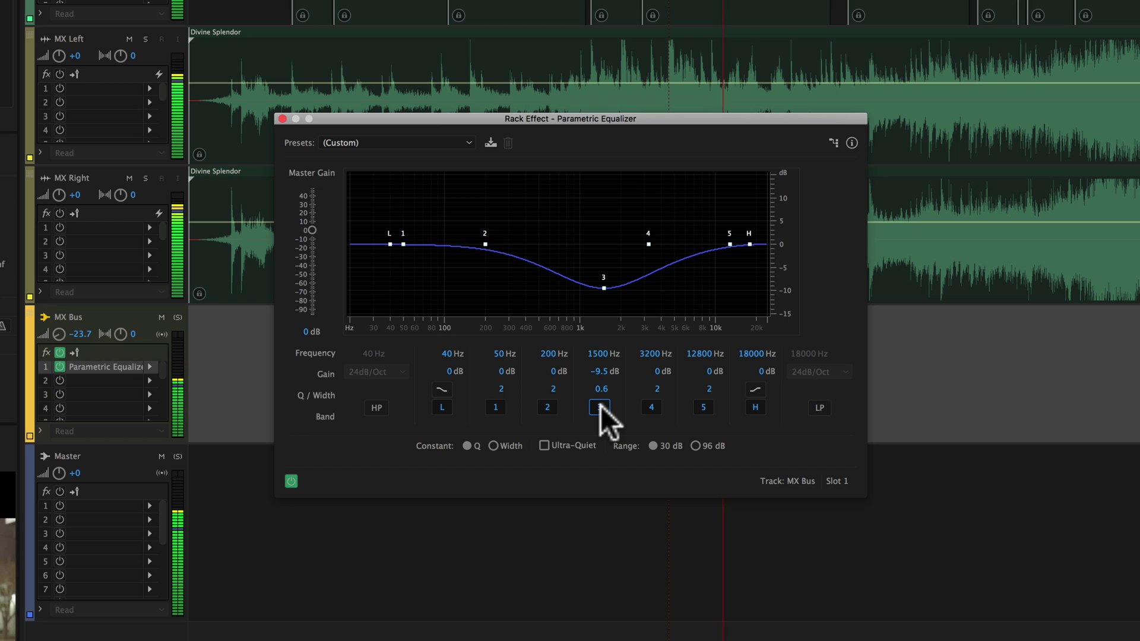
{"action": "left_click", "coordinate": [600, 407]}
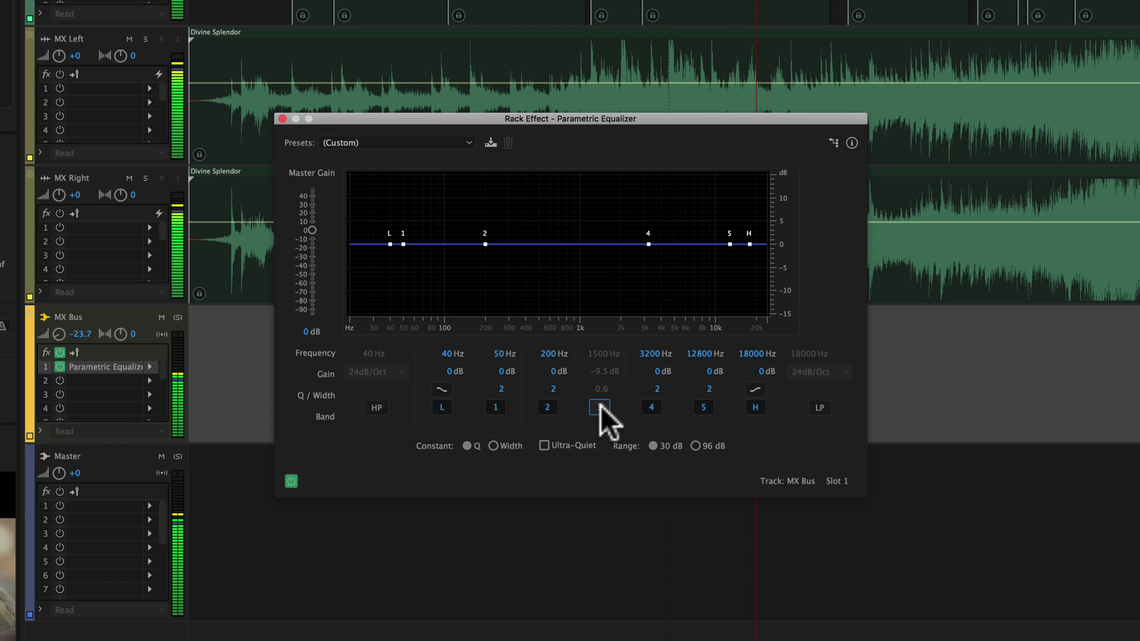
{"action": "left_click", "coordinate": [600, 407]}
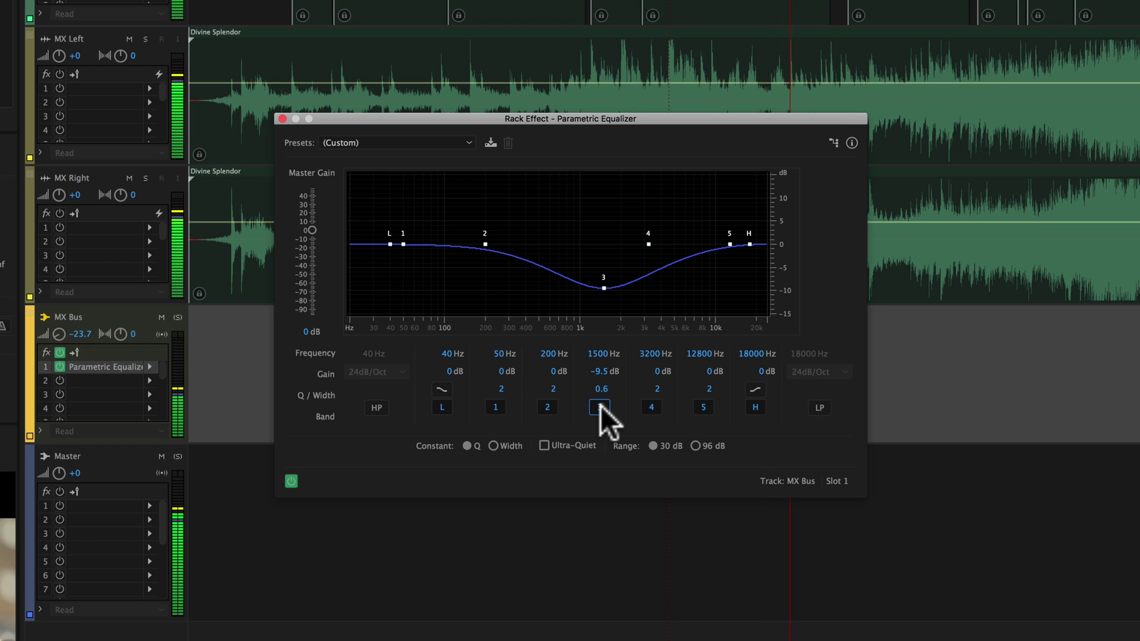
{"action": "key", "text": "space"}
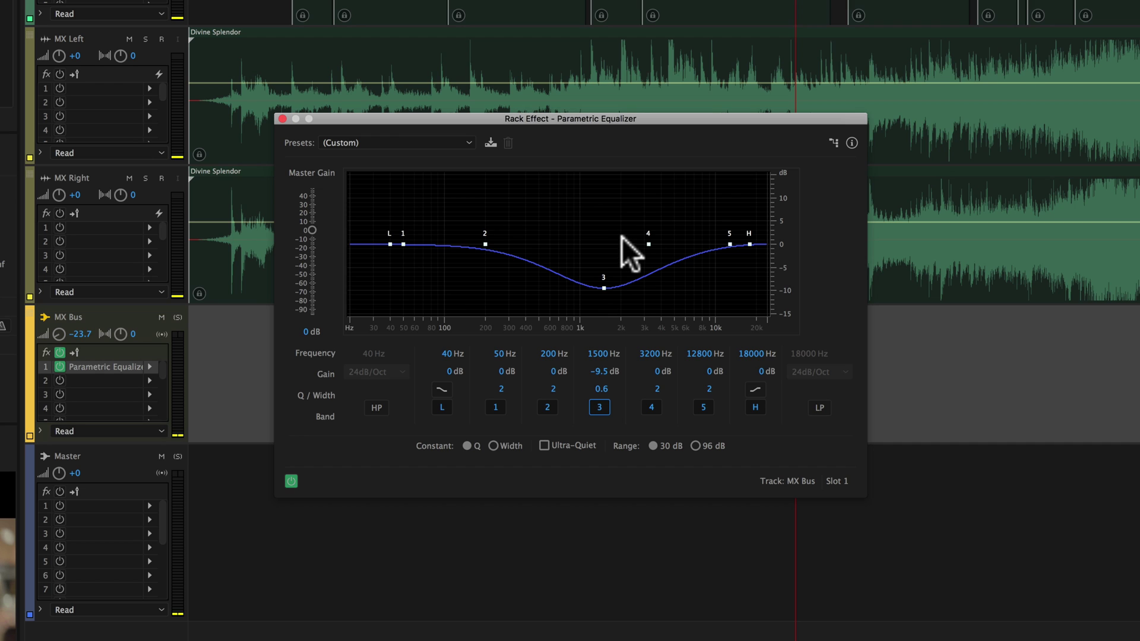
{"action": "left_click", "coordinate": [283, 118]}
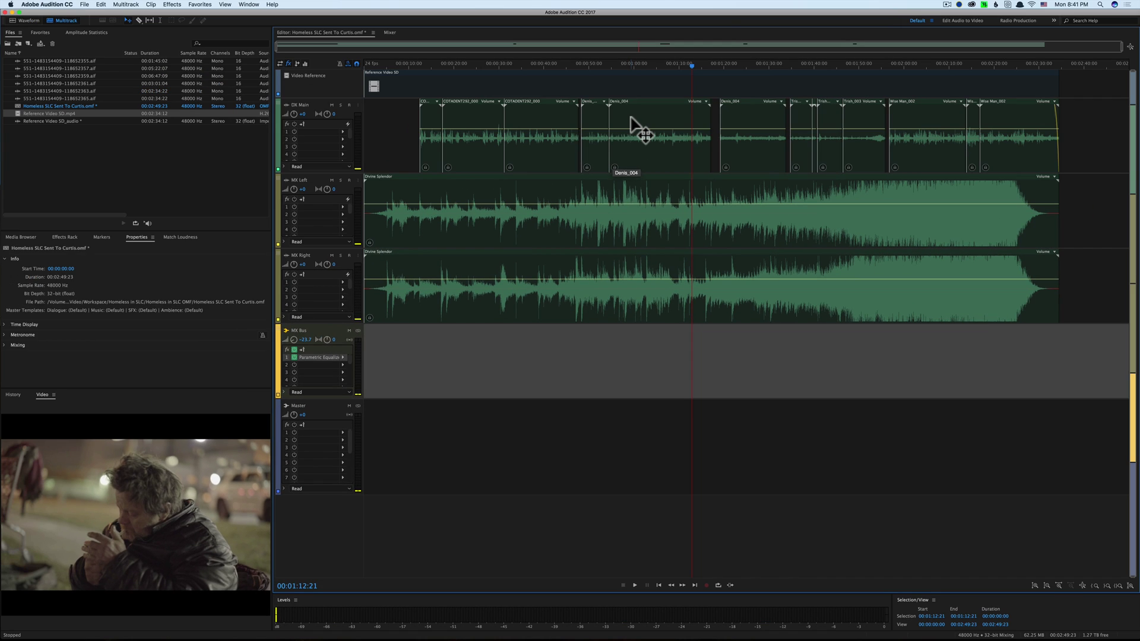
Solo the DX Main track and play the Denis_004 clip from 00:00:58:02 to hear the dialogue alone
{"action": "left_click", "coordinate": [632, 117]}
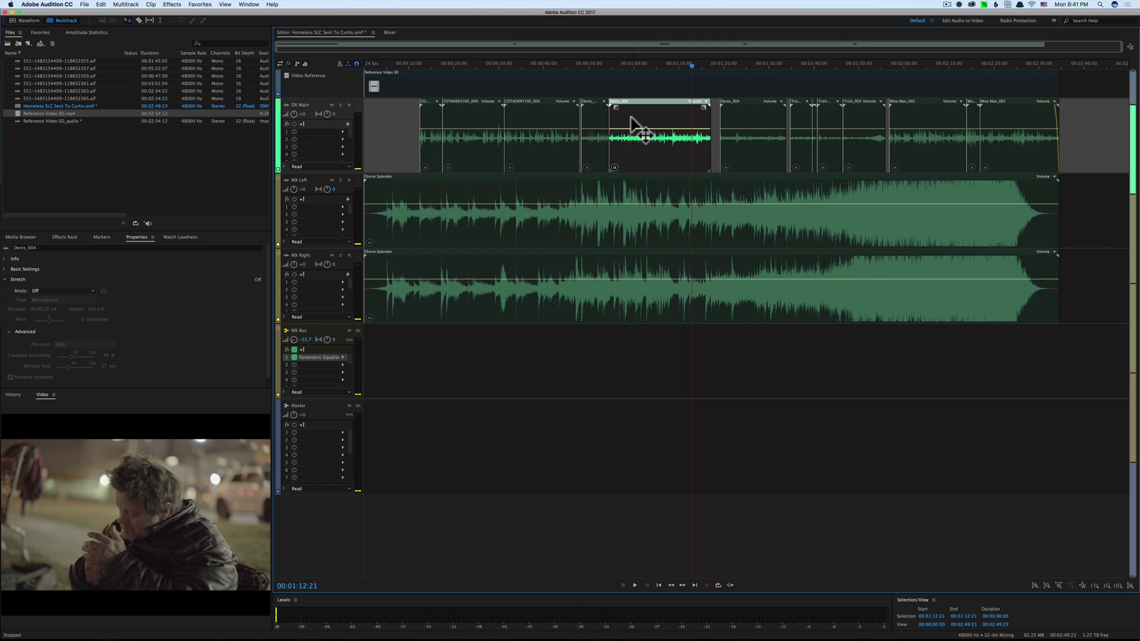
{"action": "left_click", "coordinate": [625, 63]}
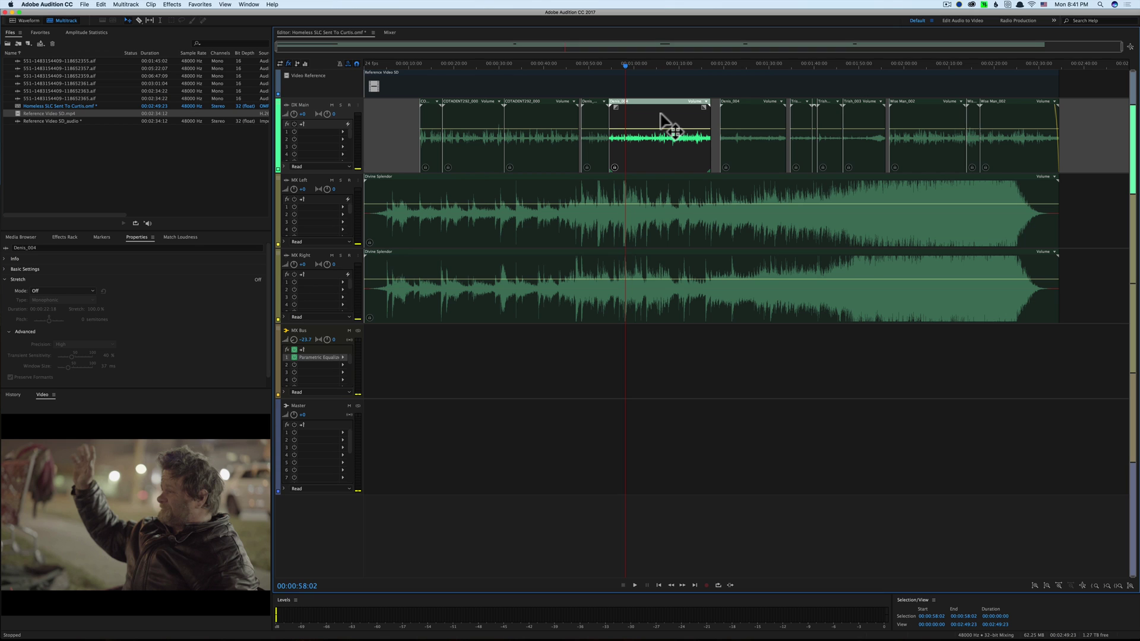
{"action": "left_click", "coordinate": [340, 105]}
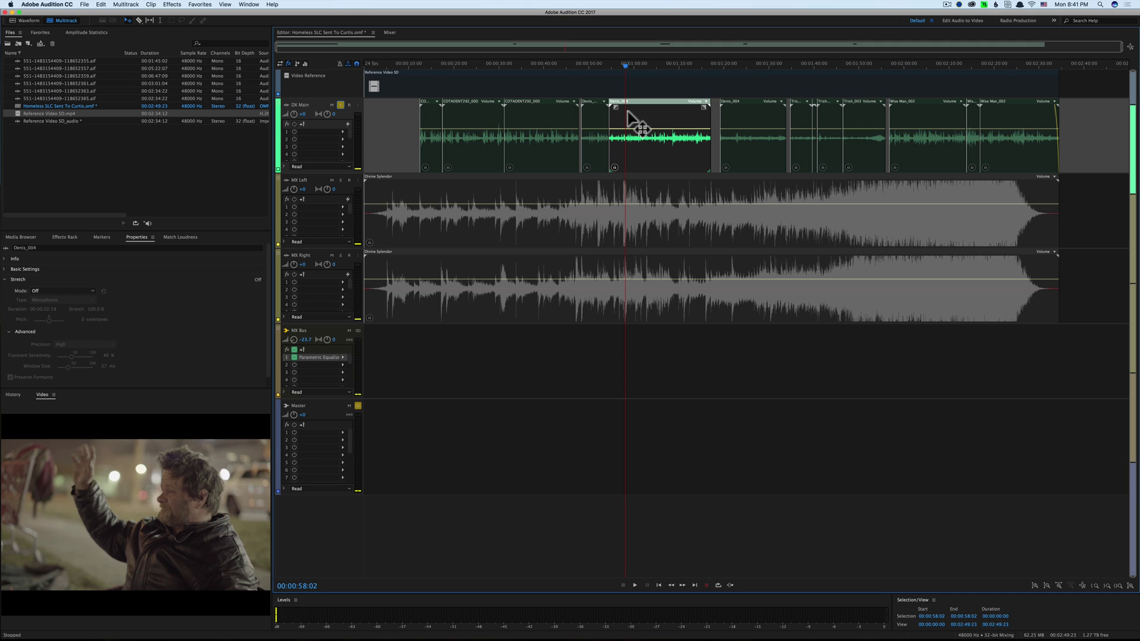
{"action": "key", "text": "space"}
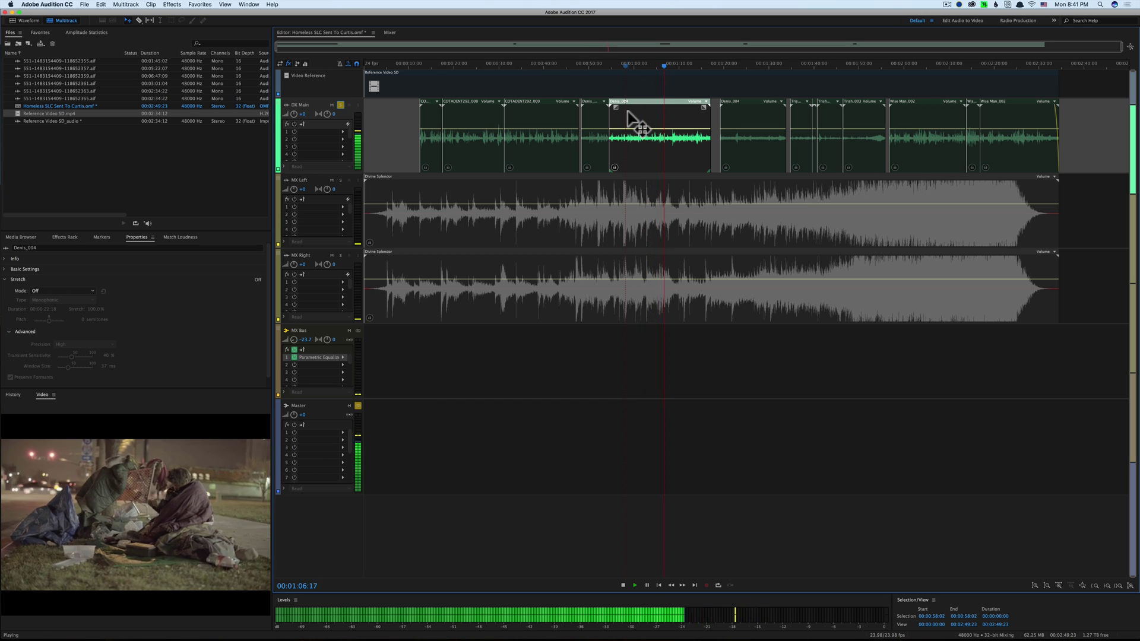
{"action": "key", "text": "space"}
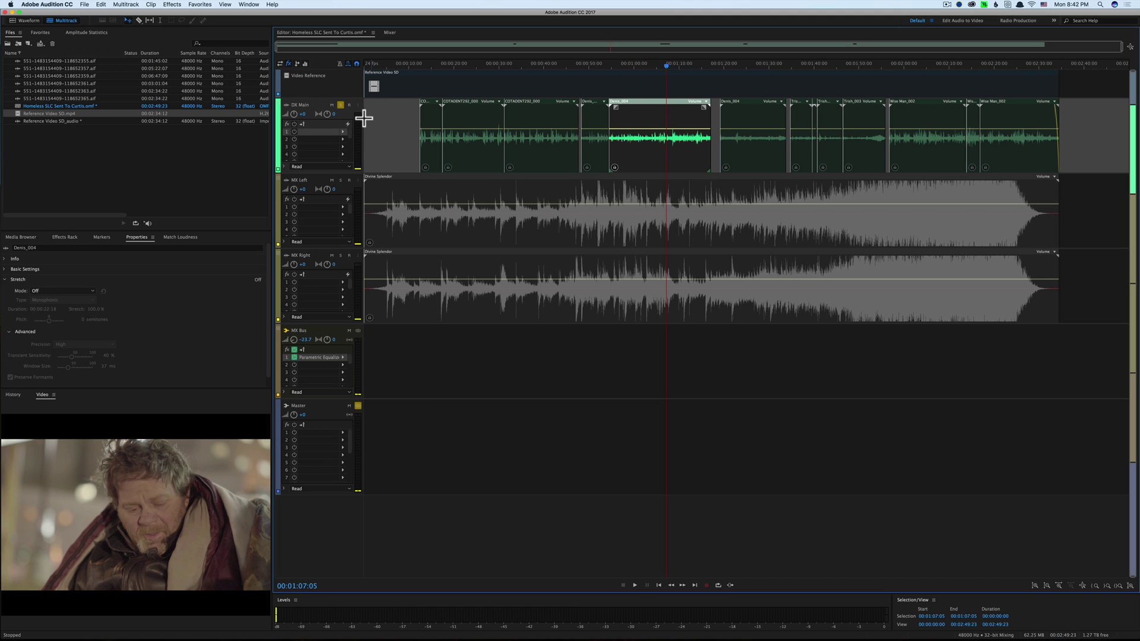
Add a Parametric Equalizer to DX Main slot 1, load its (Default) preset, and move its window clear of the dialogue clips
{"action": "left_click", "coordinate": [341, 131]}
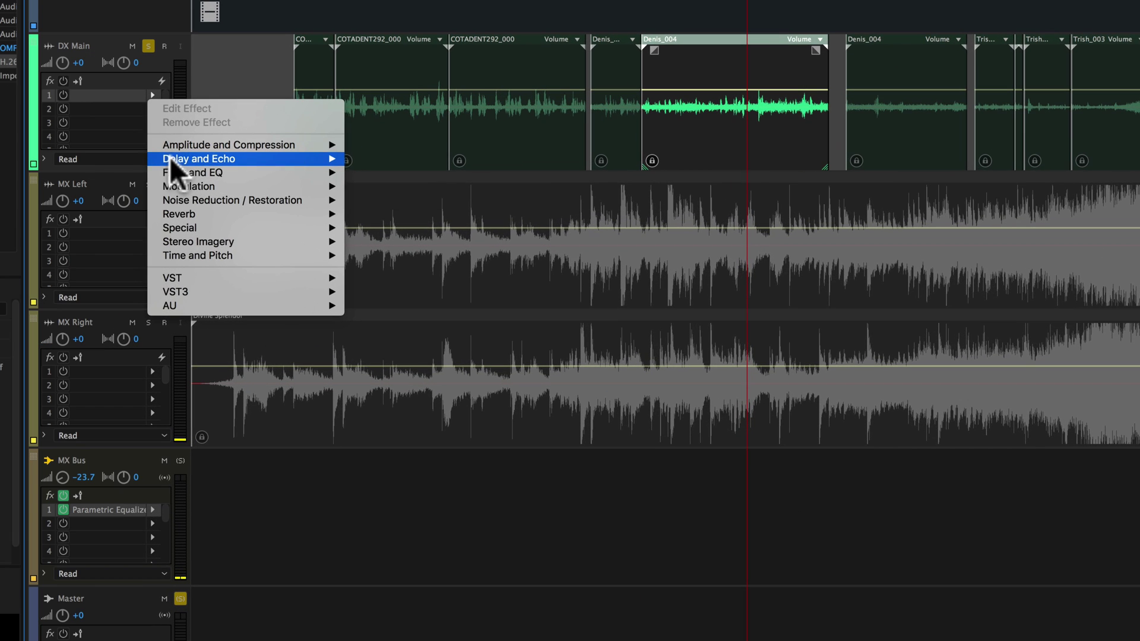
{"action": "mouse_move", "coordinate": [352, 165]}
{"action": "mouse_move", "coordinate": [300, 172]}
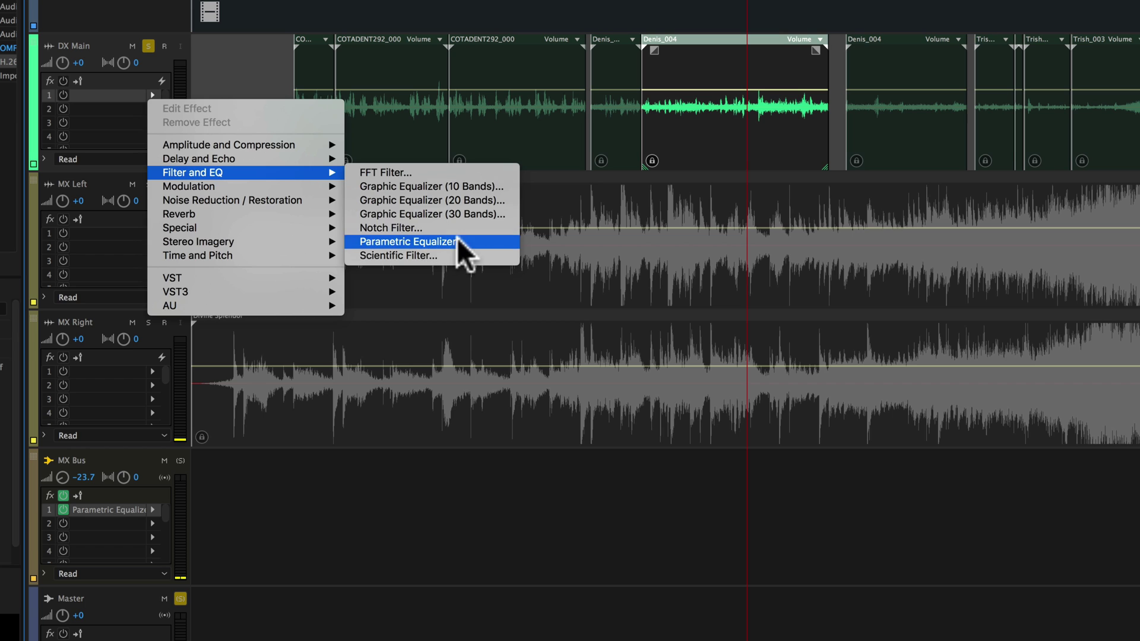
{"action": "left_click", "coordinate": [465, 255]}
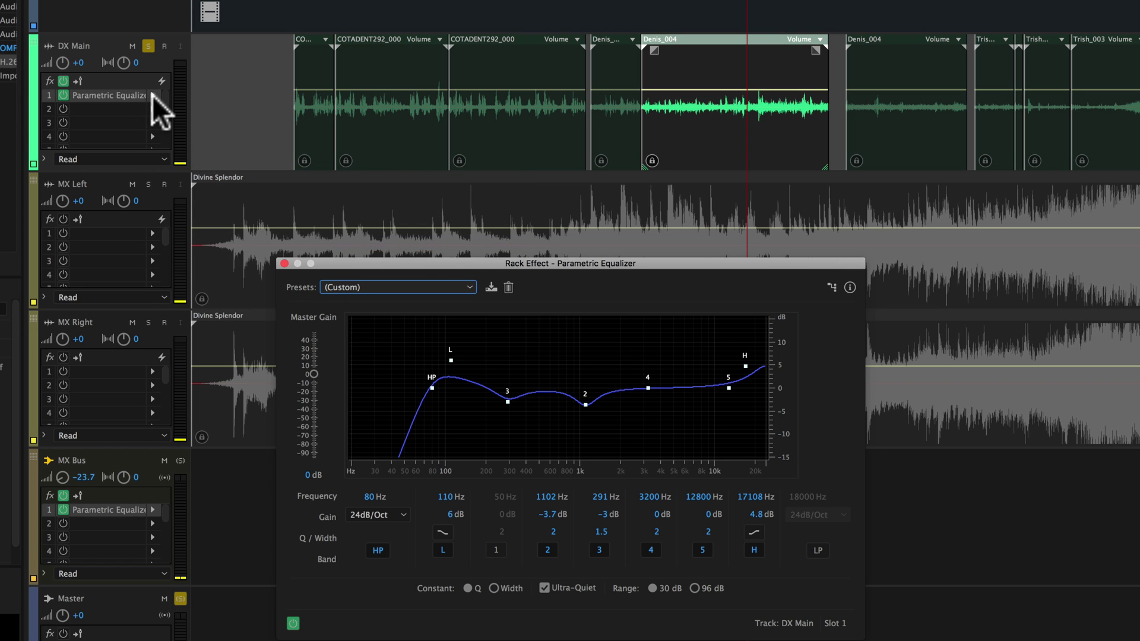
{"action": "left_click", "coordinate": [153, 95]}
{"action": "mouse_move", "coordinate": [180, 171]}
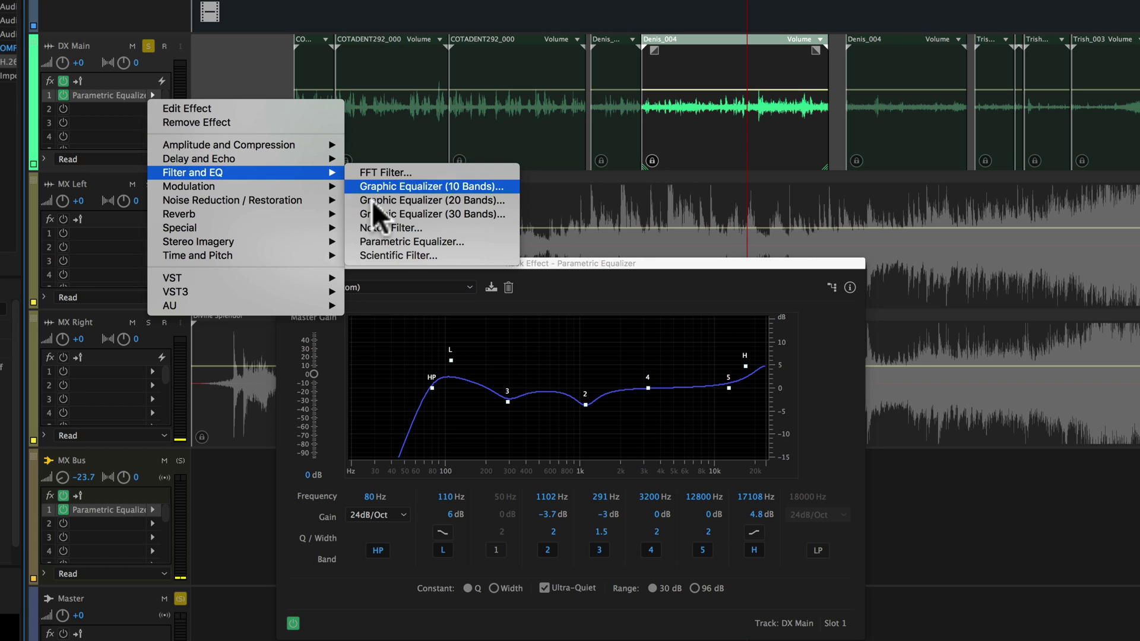
{"action": "left_click", "coordinate": [410, 242]}
{"action": "left_click", "coordinate": [467, 286]}
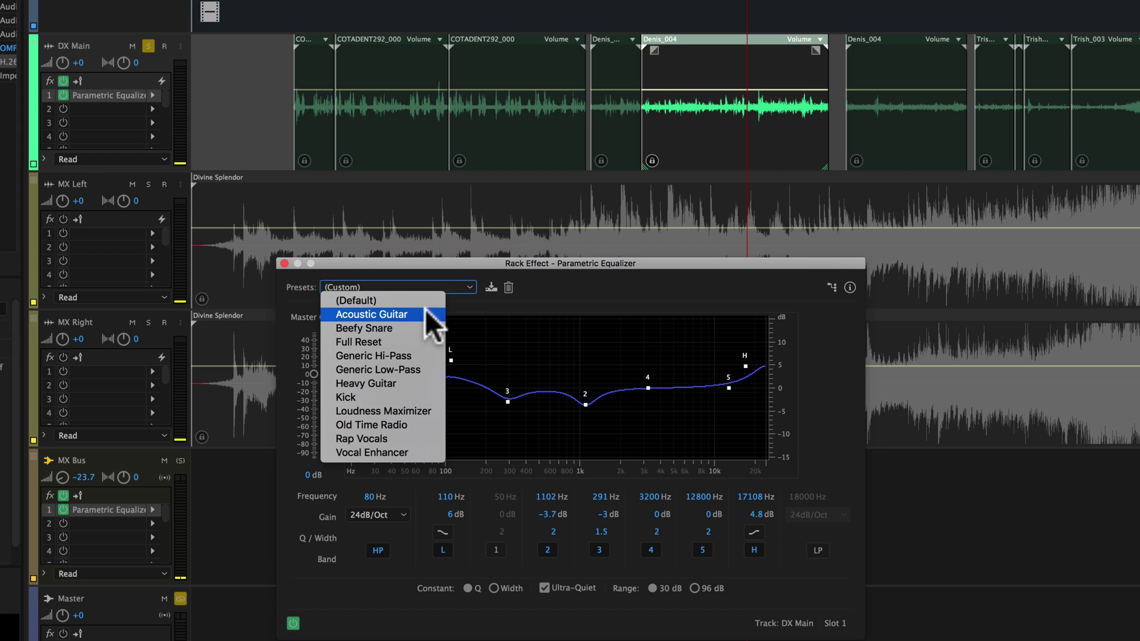
{"action": "left_click", "coordinate": [356, 300]}
{"action": "left_click_drag", "start_coordinate": [561, 263], "coordinate": [658, 319]}
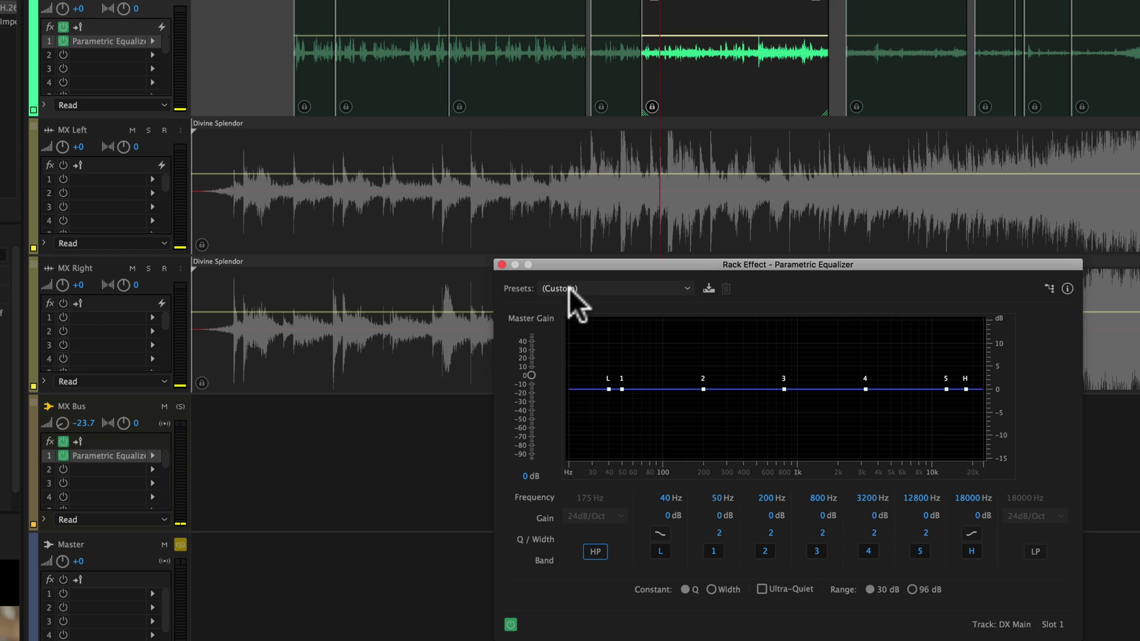
{"action": "left_click_drag", "start_coordinate": [574, 268], "coordinate": [564, 263]}
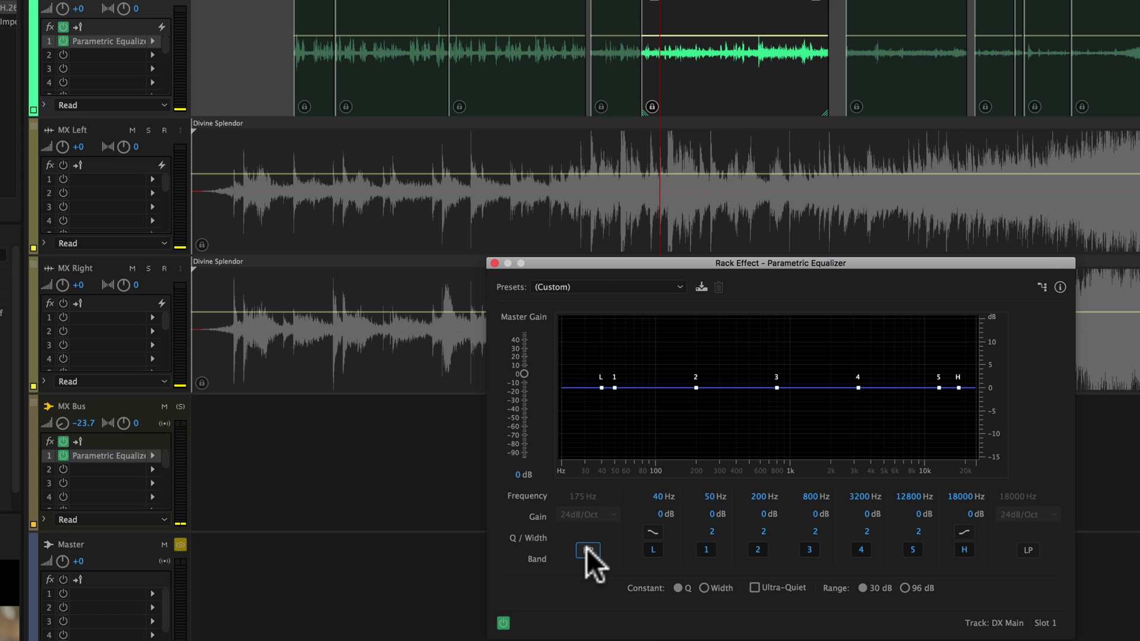
Enable the high-pass filter on the DX Main equalizer during playback and tune its frequency to 195 Hz
{"action": "key", "text": "space"}
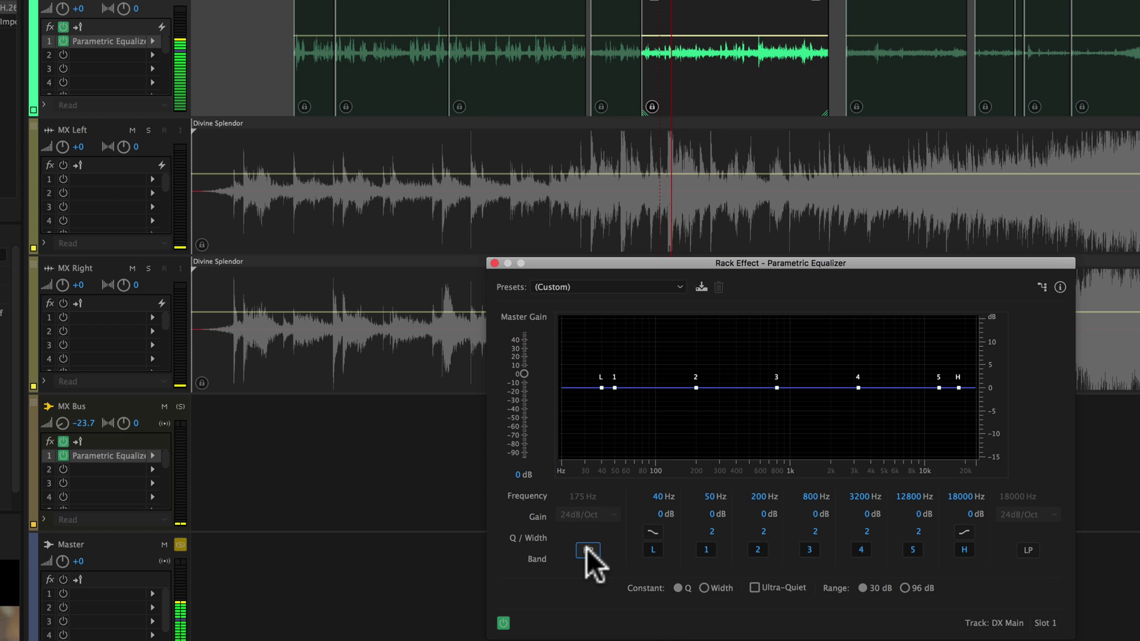
{"action": "left_click", "coordinate": [587, 548]}
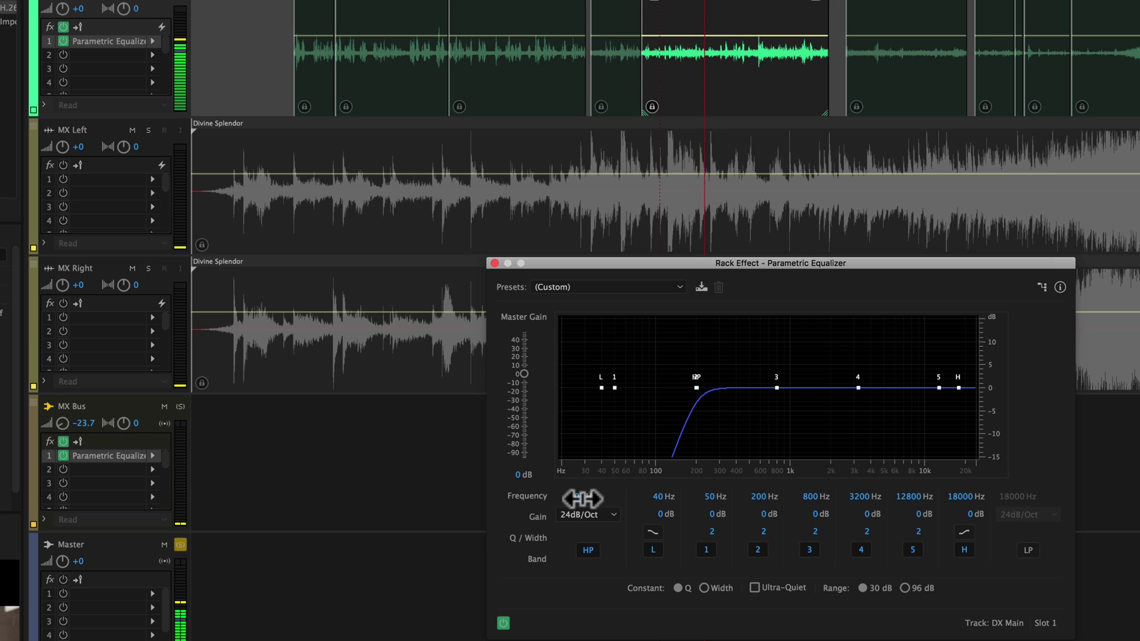
{"action": "left_click_drag", "start_coordinate": [582, 498], "coordinate": [578, 499]}
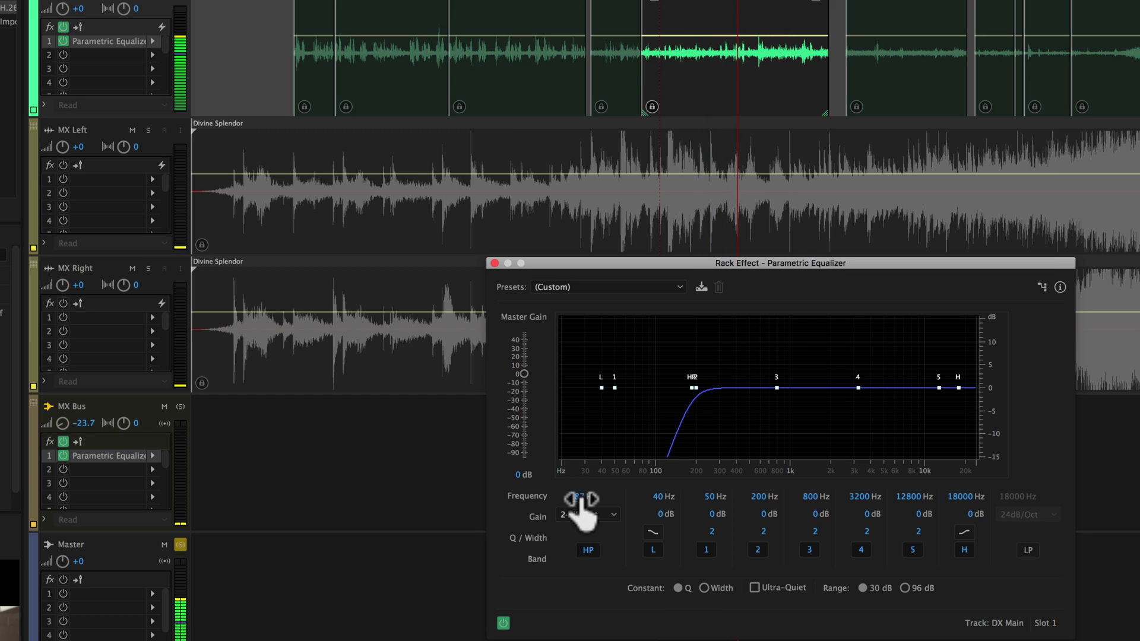
{"action": "left_click_drag", "start_coordinate": [582, 499], "coordinate": [584, 499]}
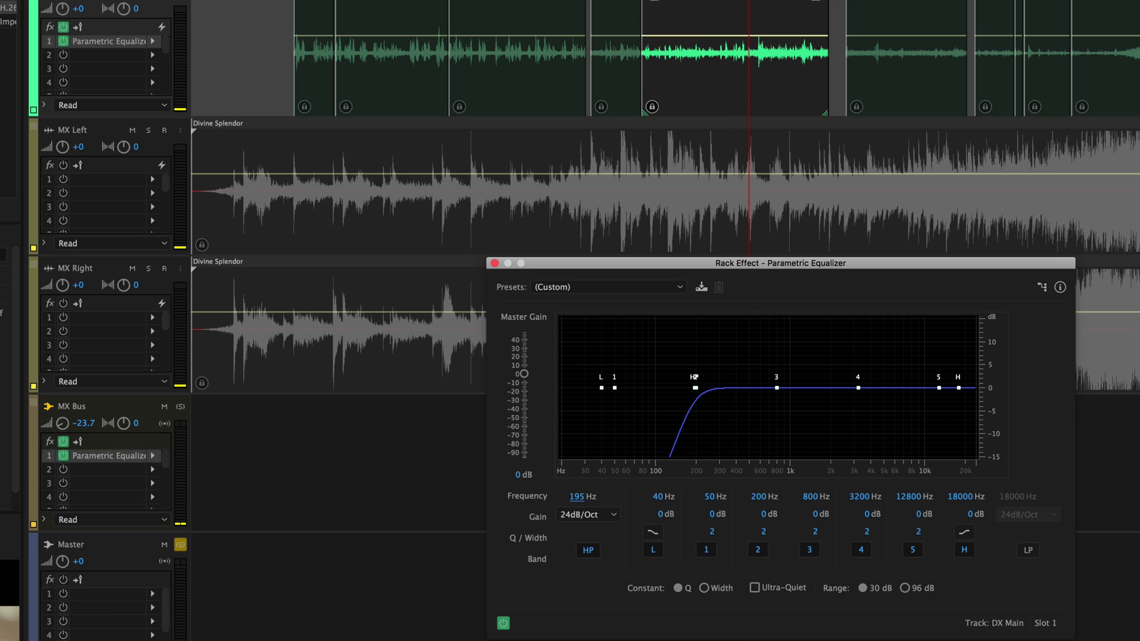
Replay the Denis_004 clip with the high-pass filter off and then on to compare the dialogue
{"action": "left_click", "coordinate": [659, 3]}
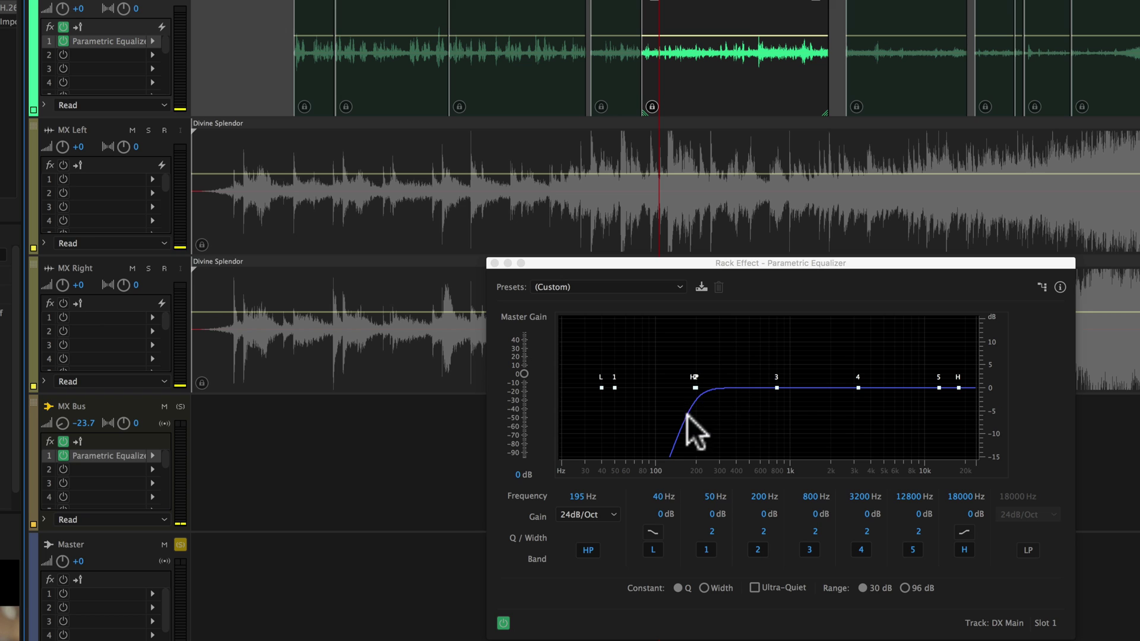
{"action": "left_click", "coordinate": [587, 550]}
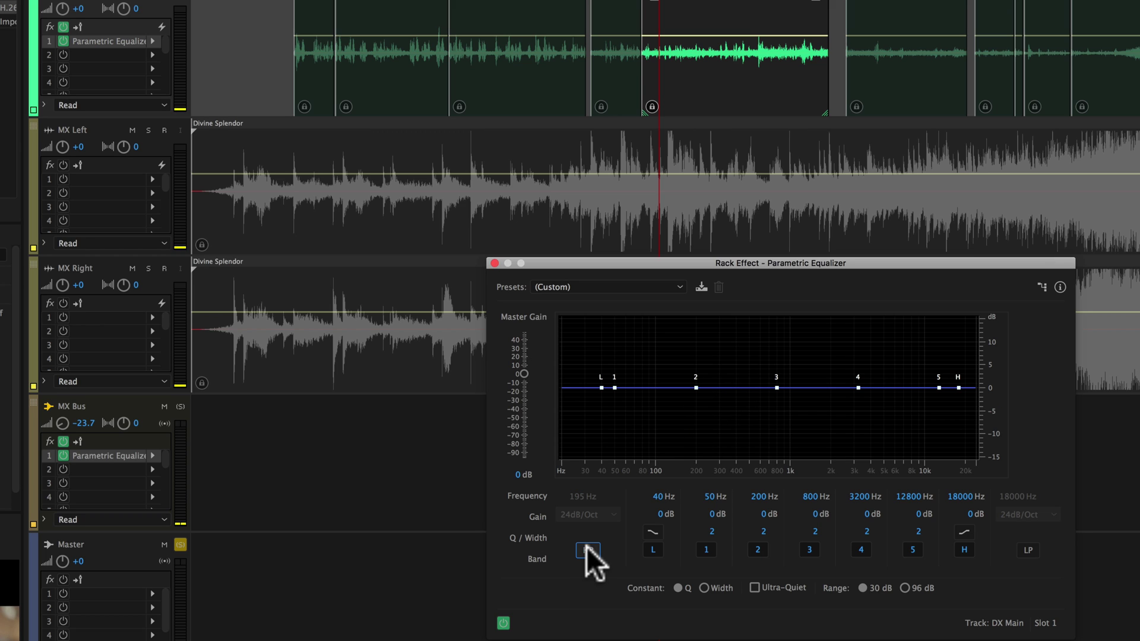
{"action": "key", "text": "space"}
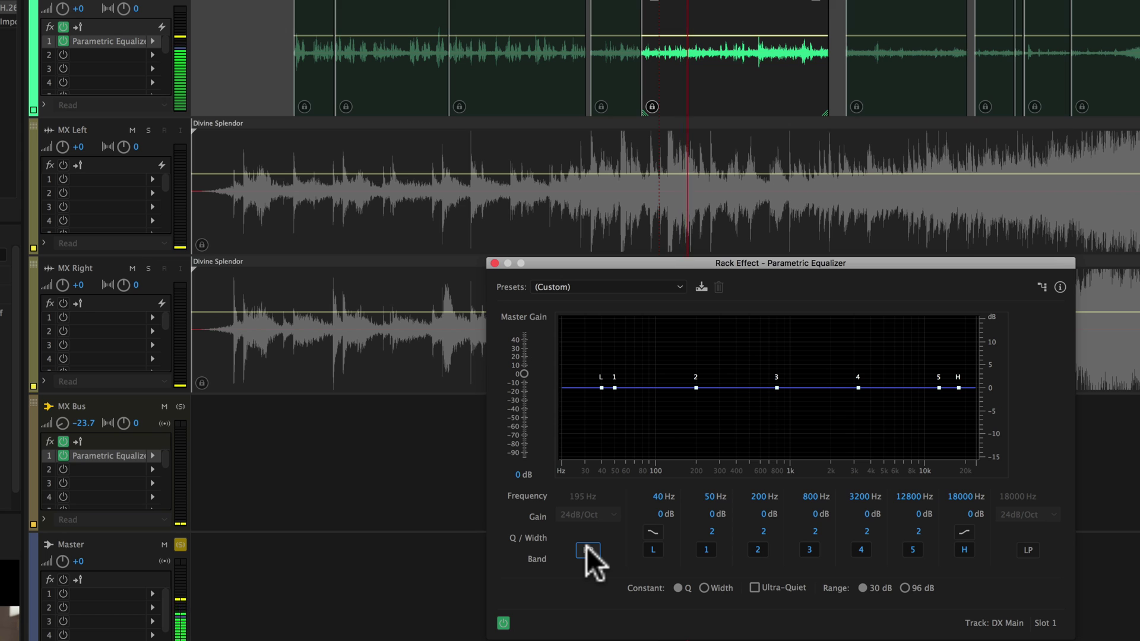
{"action": "left_click", "coordinate": [588, 549]}
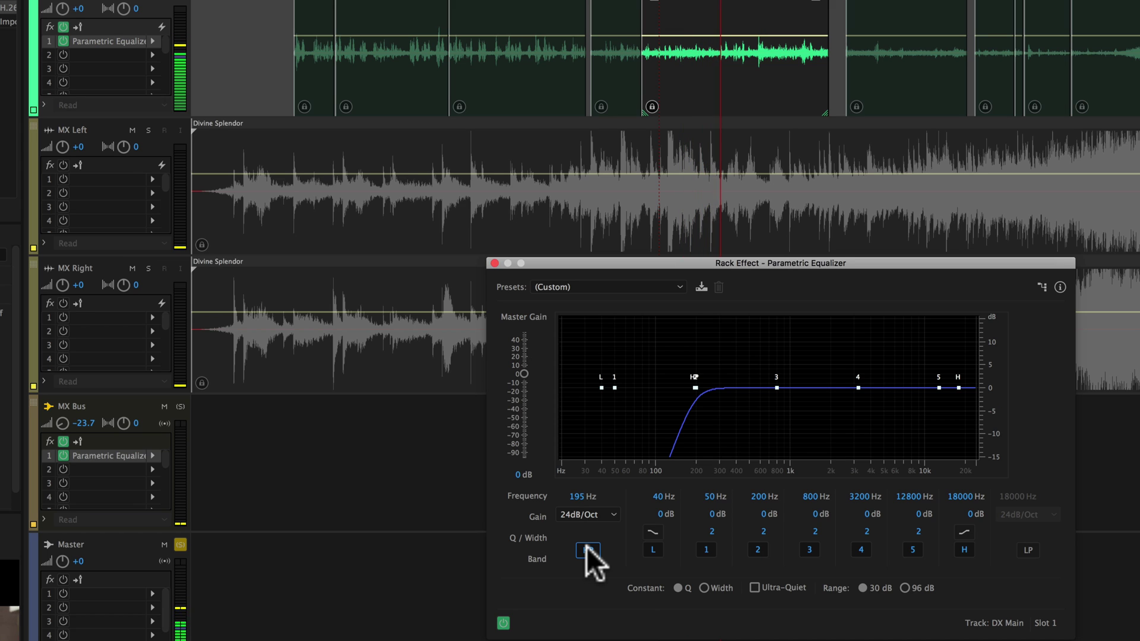
Switch the DX Main equalizer's high-pass filter off and on again during playback, and close the equalizer window
{"action": "left_click", "coordinate": [586, 547]}
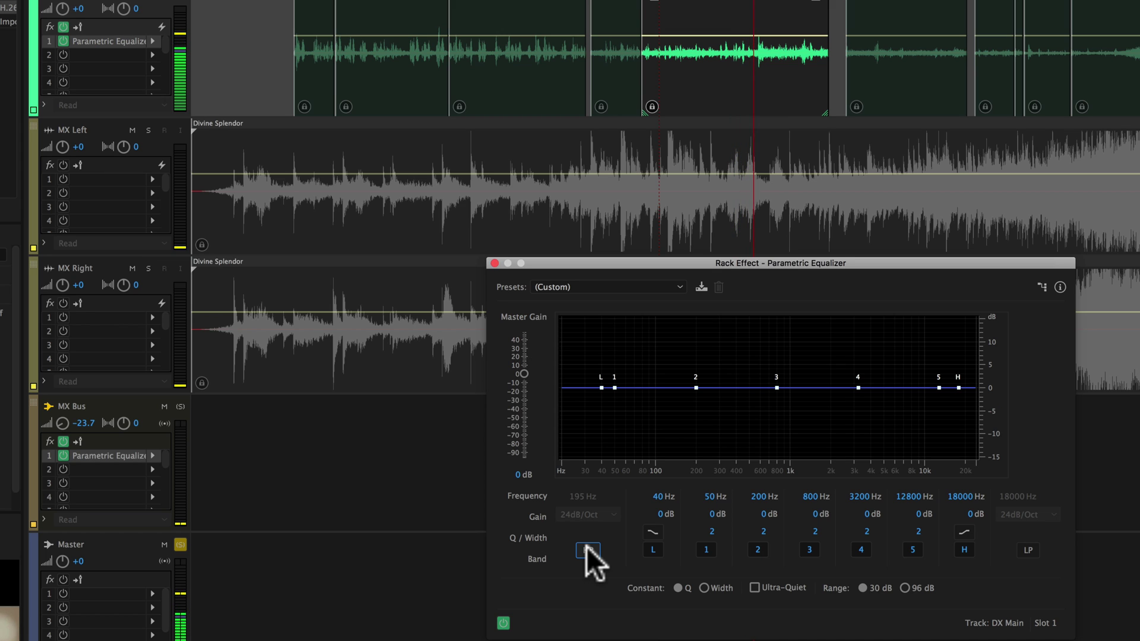
{"action": "left_click", "coordinate": [586, 546]}
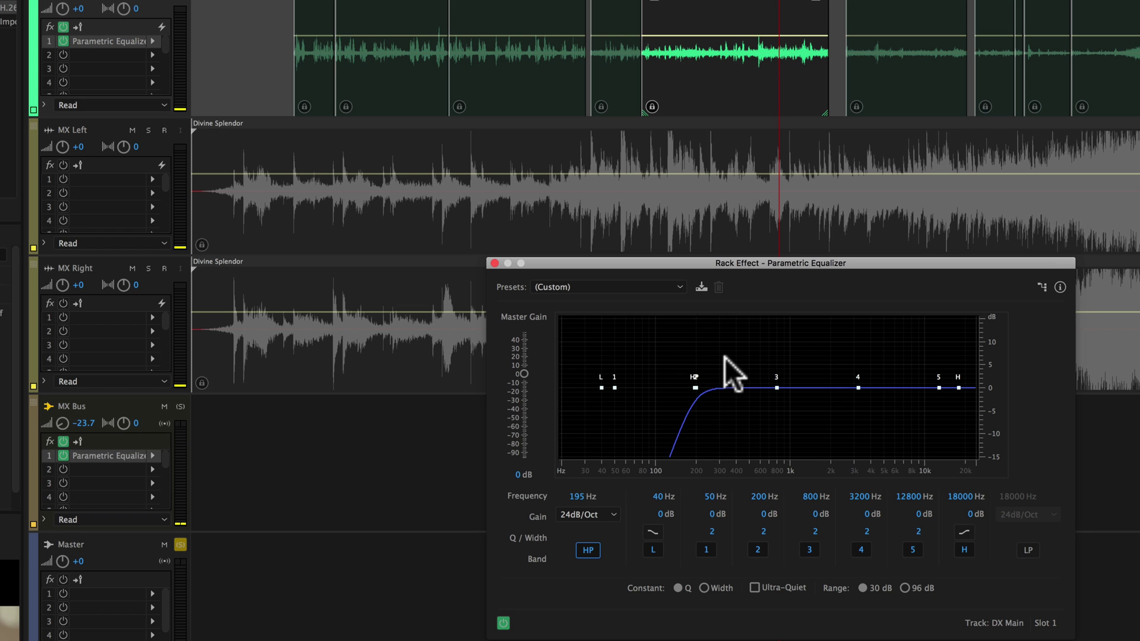
{"action": "left_click", "coordinate": [494, 263]}
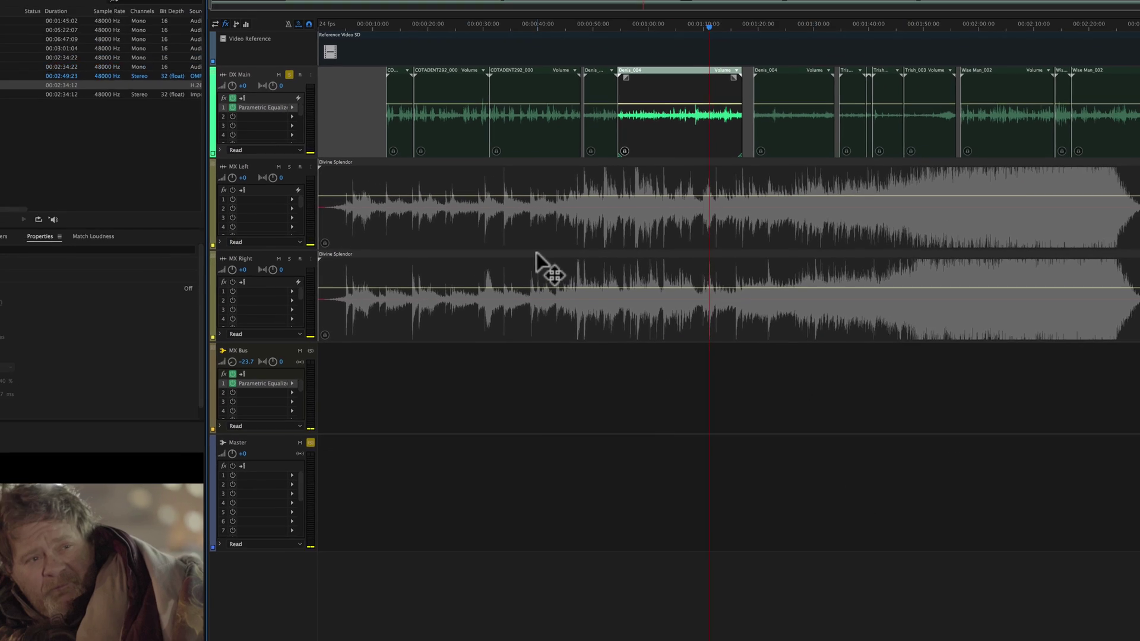
Unsolo DX Main and play the full mix of music and dialogue from 00:00:56:21
{"action": "left_click", "coordinate": [339, 105]}
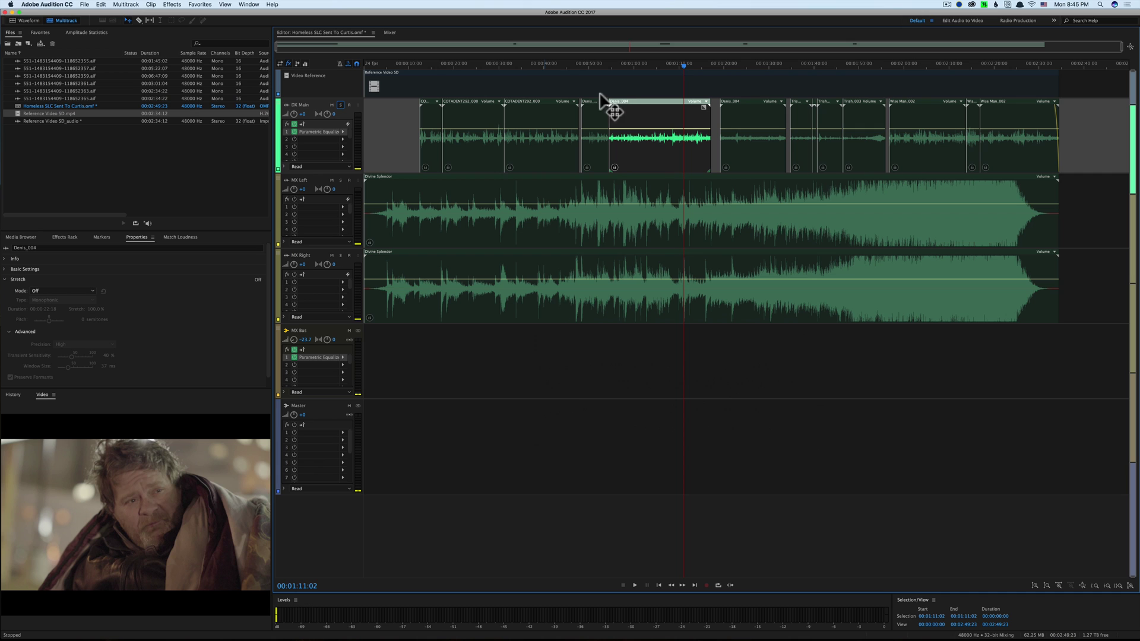
{"action": "left_click", "coordinate": [621, 64]}
{"action": "key", "text": "space"}
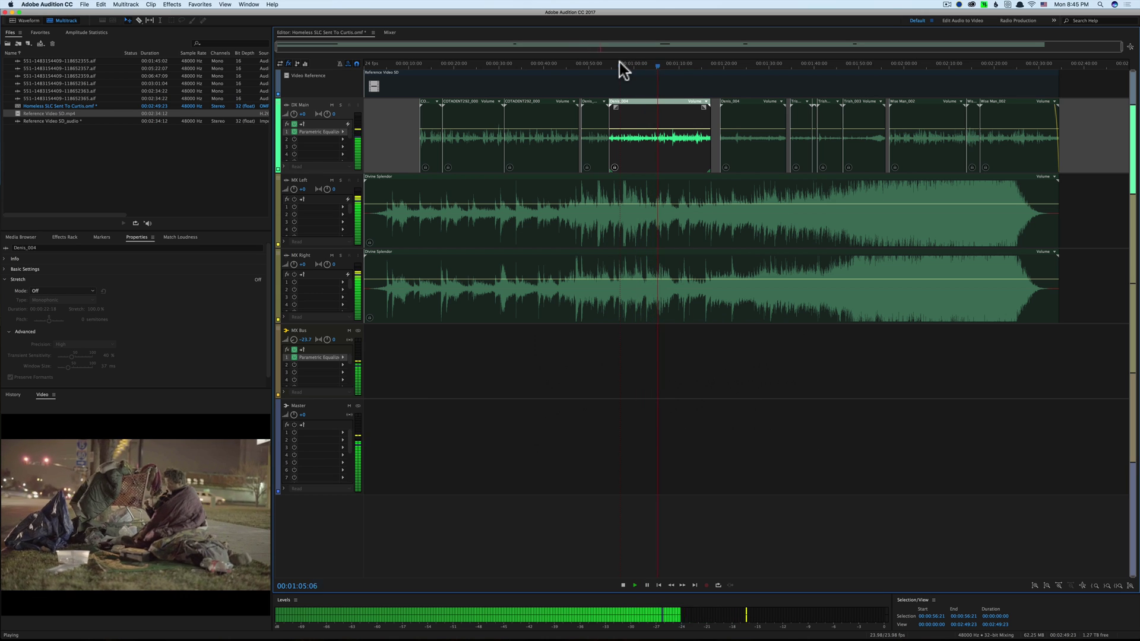
{"action": "key", "text": "space"}
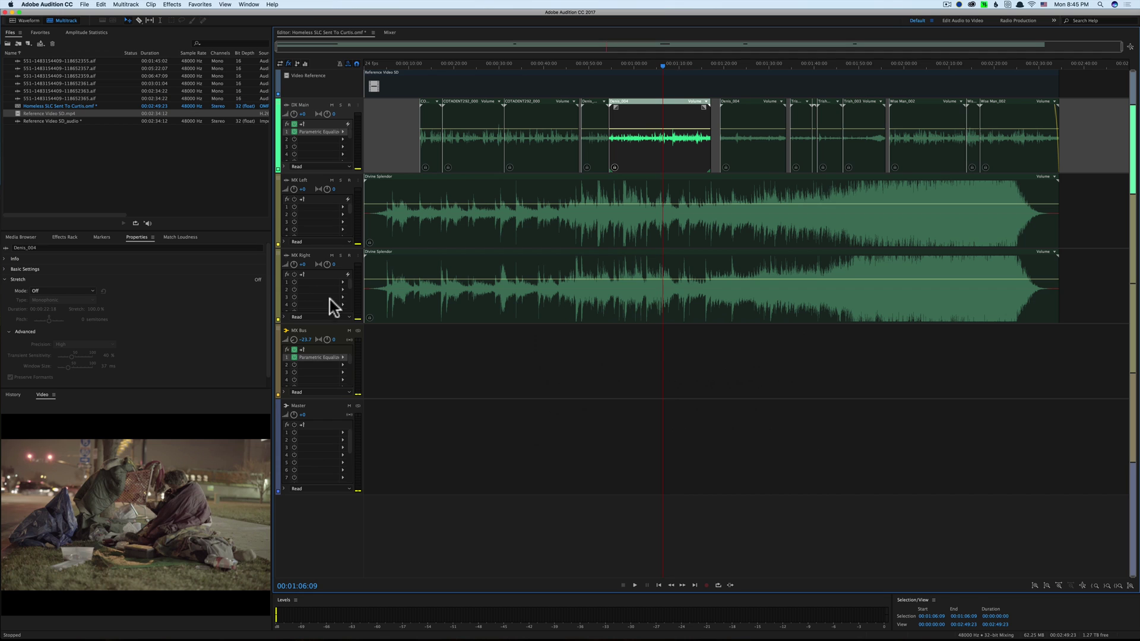
Bypass the Parametric Equalizers on MX Bus and DX Main and play the mix from 00:00:56:08
{"action": "left_click", "coordinate": [294, 357]}
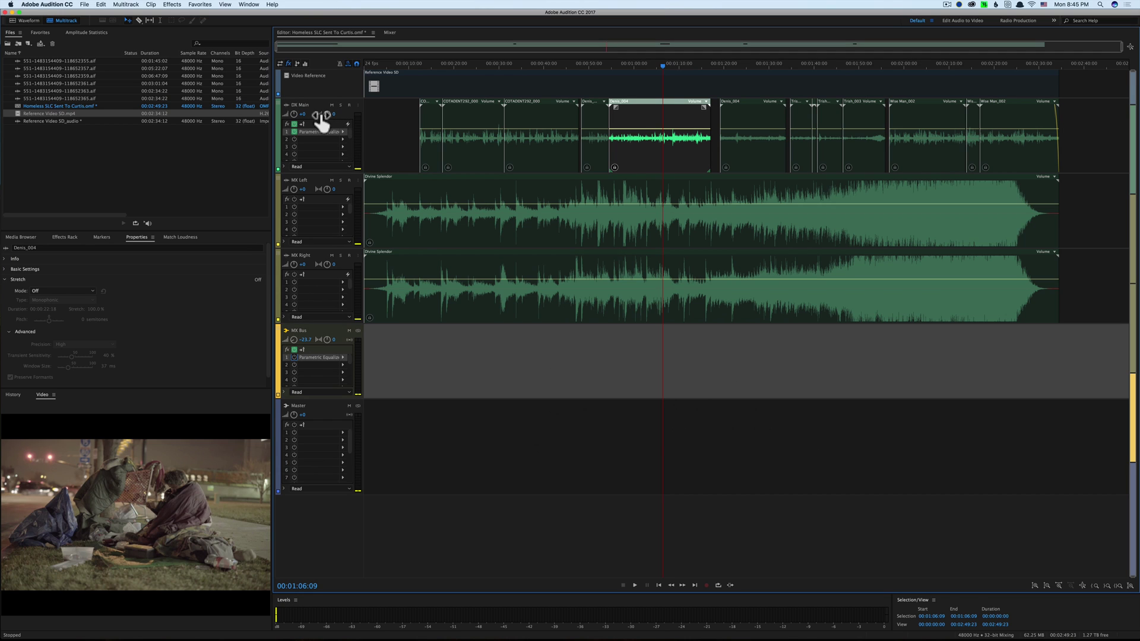
{"action": "left_click", "coordinate": [294, 132]}
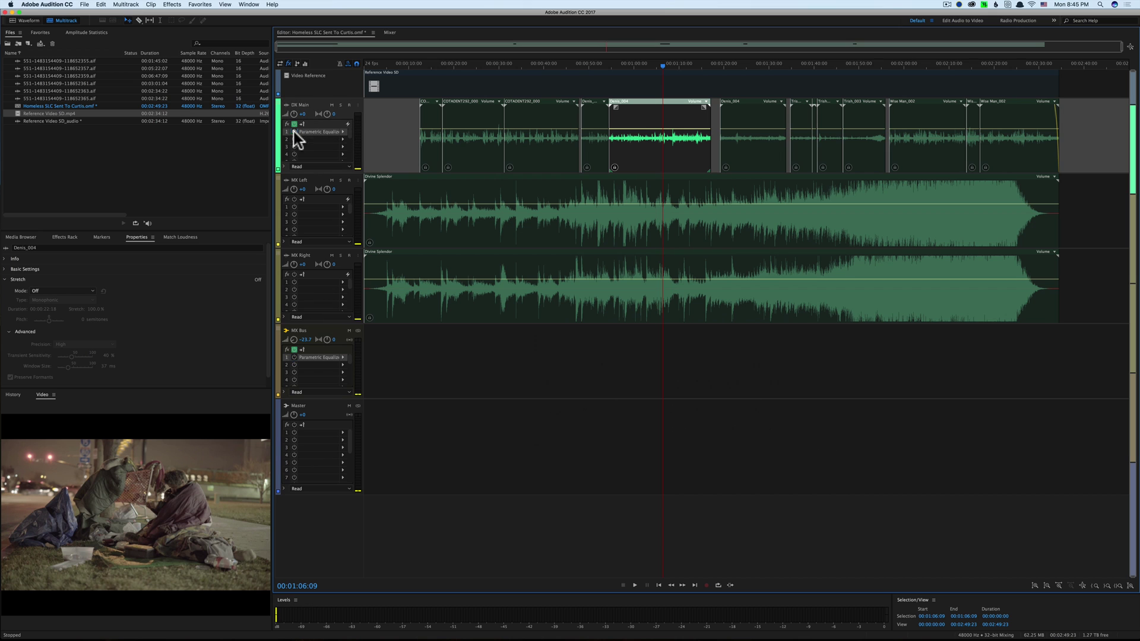
{"action": "left_click", "coordinate": [616, 59]}
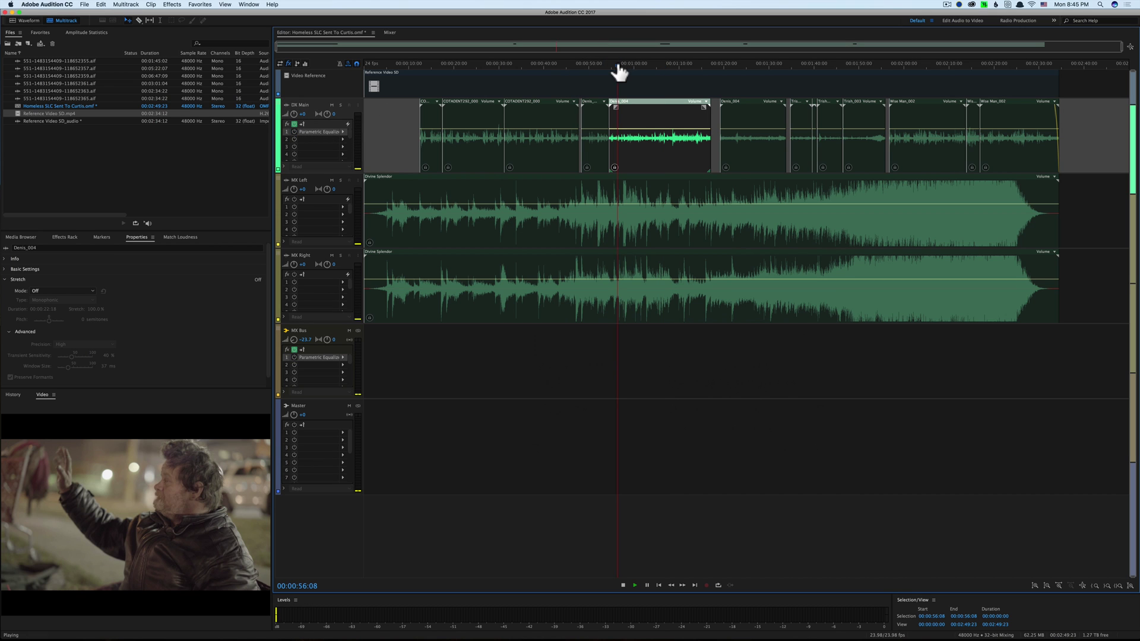
{"action": "key", "text": "space"}
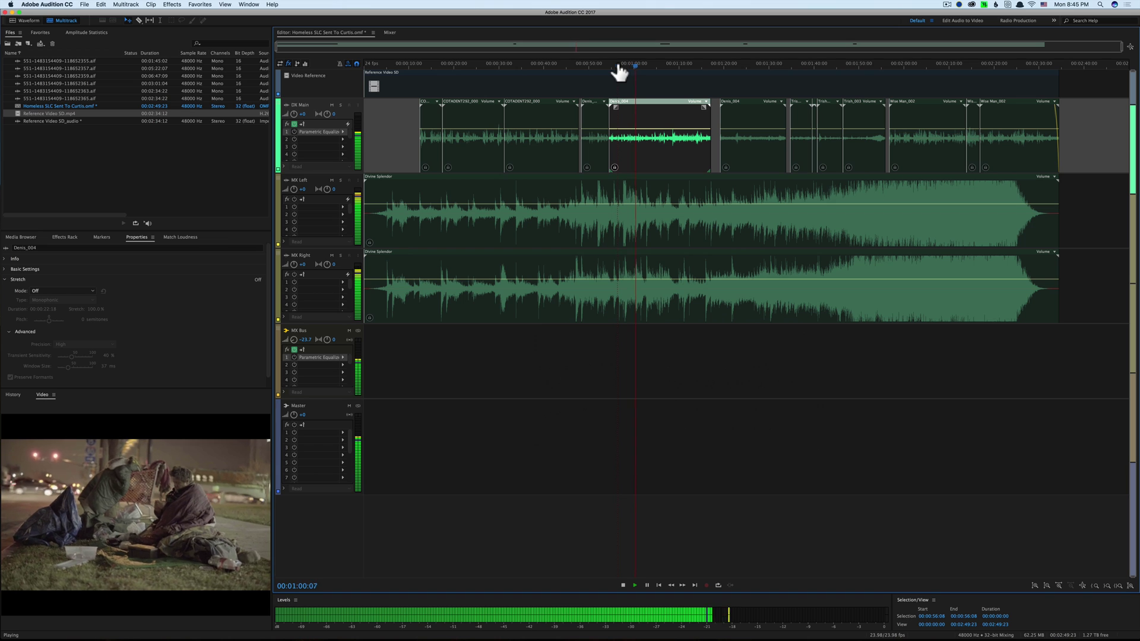
{"action": "key", "text": "space"}
Re-enable the Parametric Equalizers on DX Main and MX Bus and replay the mix from 00:00:56:14
{"action": "left_click", "coordinate": [294, 131]}
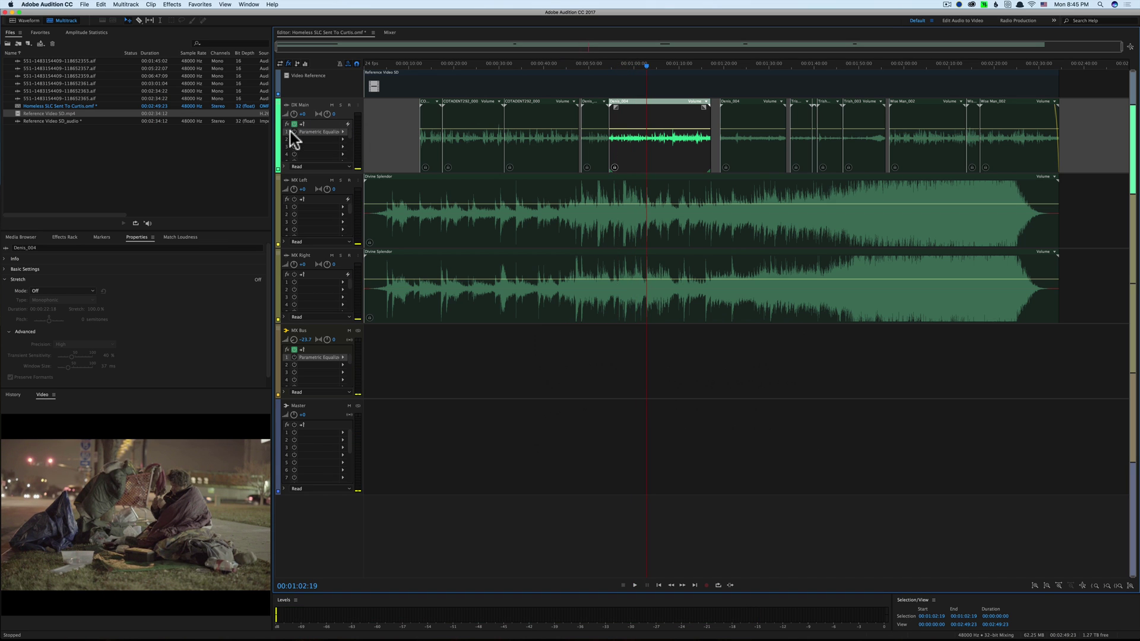
{"action": "left_click", "coordinate": [293, 357]}
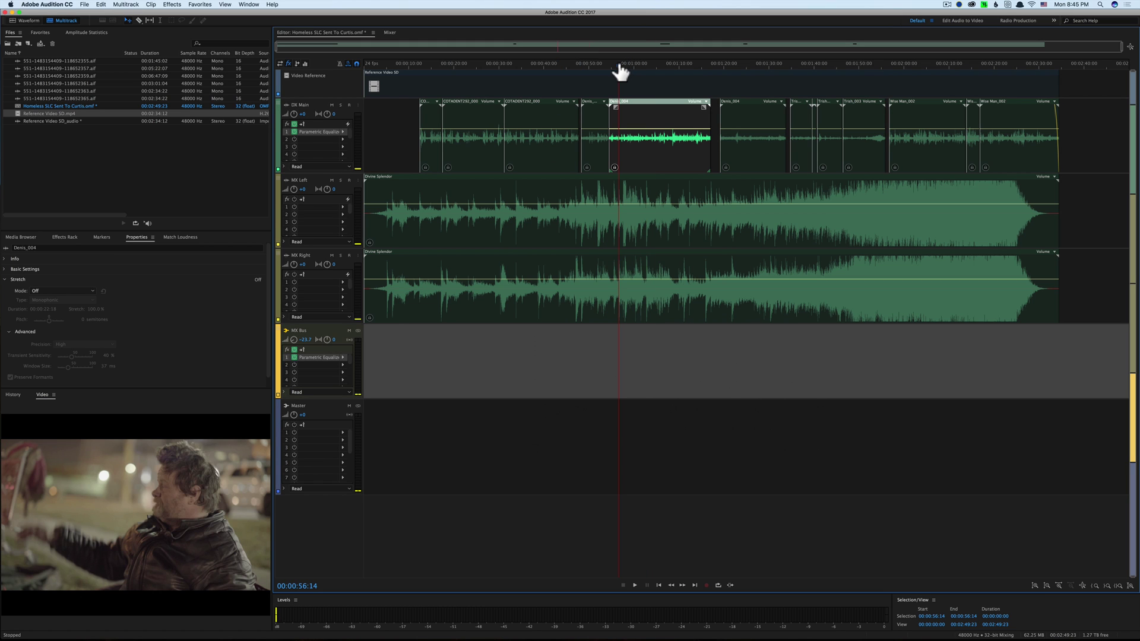
{"action": "key", "text": "space"}
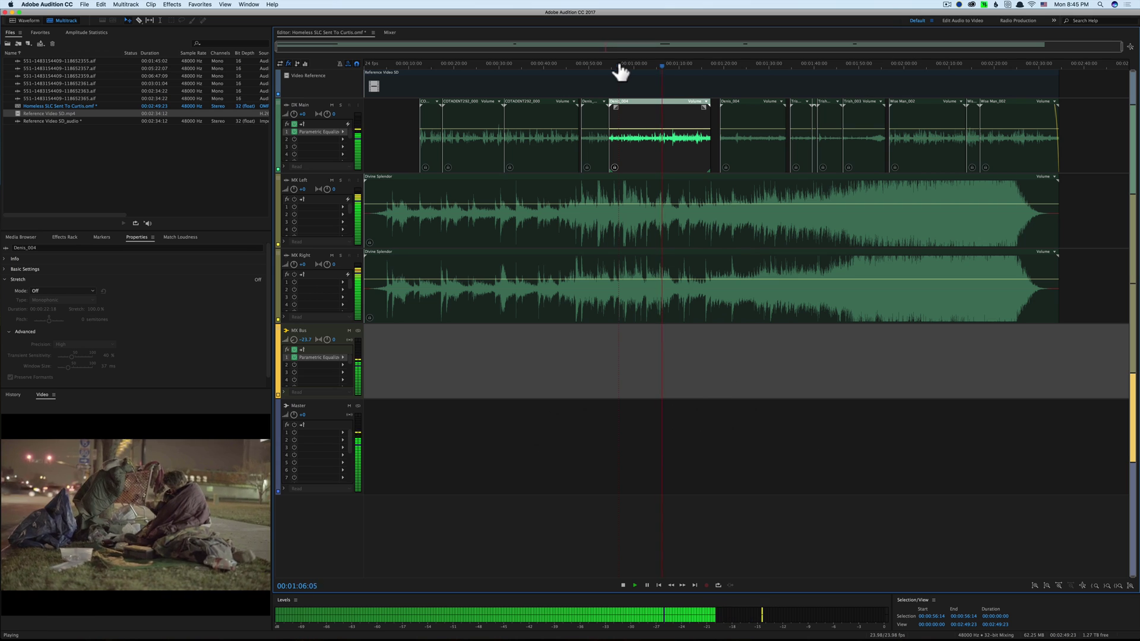
{"action": "key", "text": "space"}
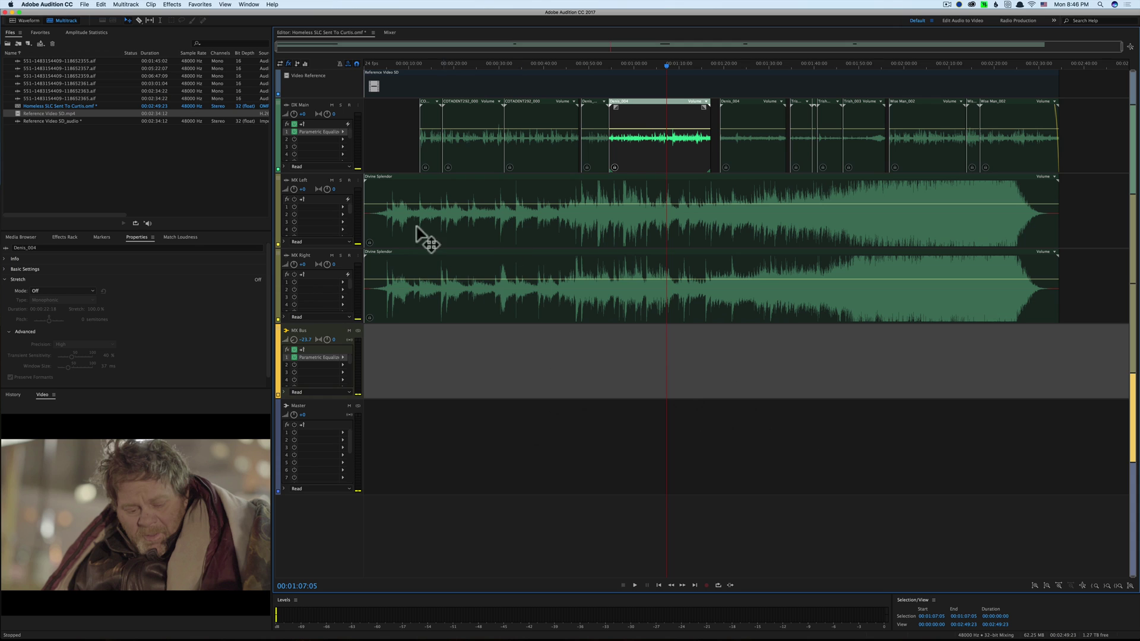
{"action": "left_click", "coordinate": [454, 264]}
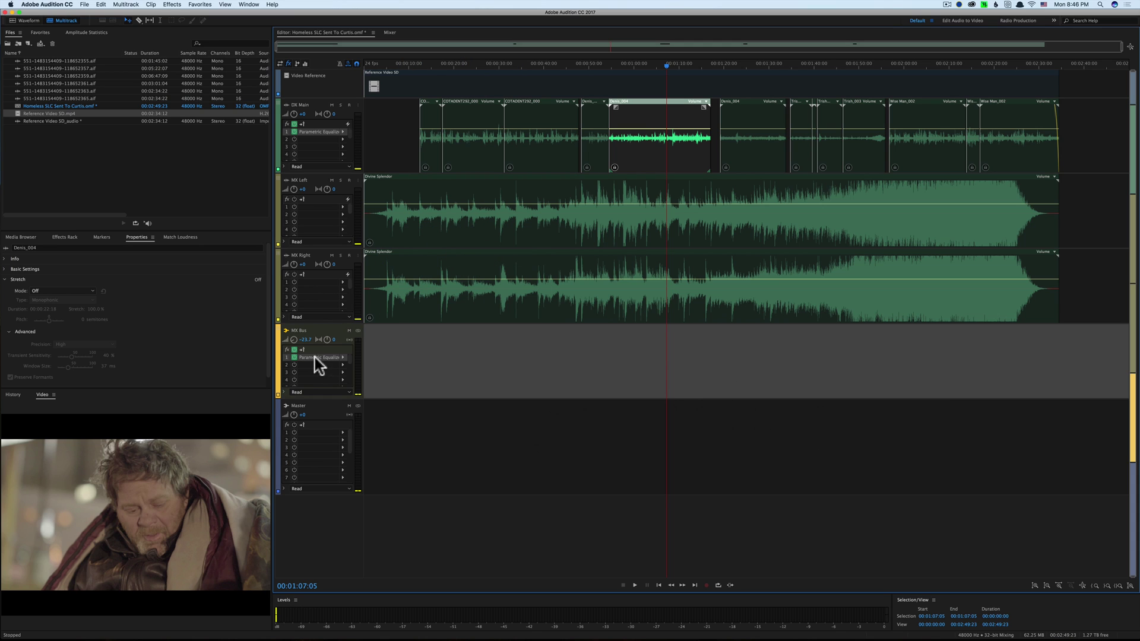